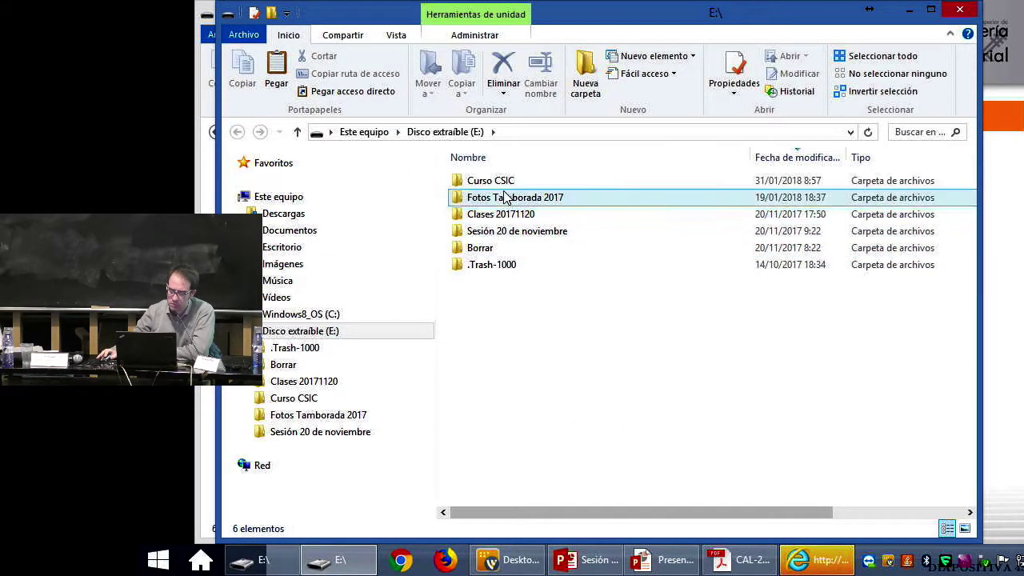
Step: Open the Datos calibración.xlsx workbook stored under the Curso CSIC folder on the removable drive
left_click(504, 186)
double_click(504, 186)
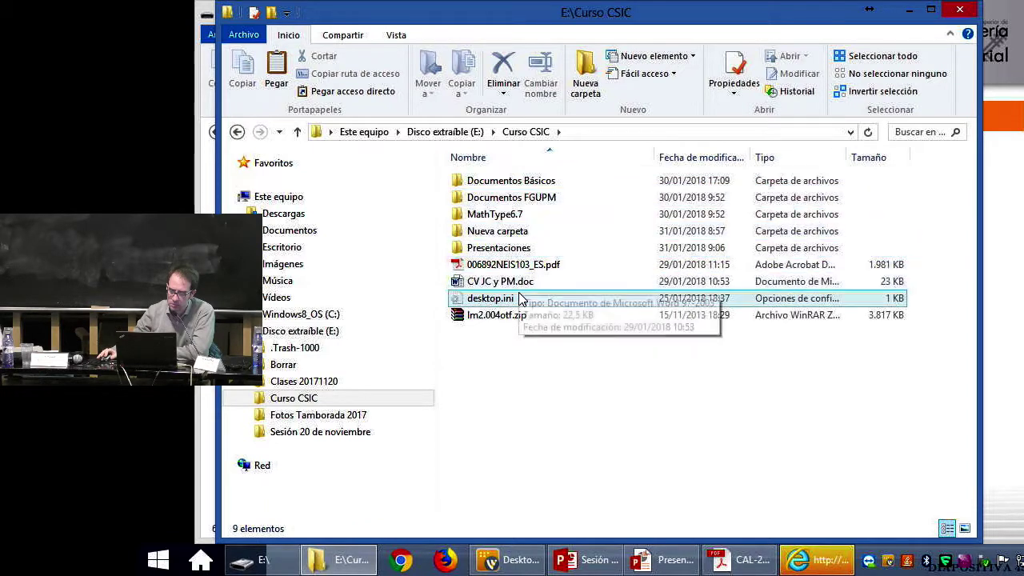
double_click(516, 250)
double_click(516, 182)
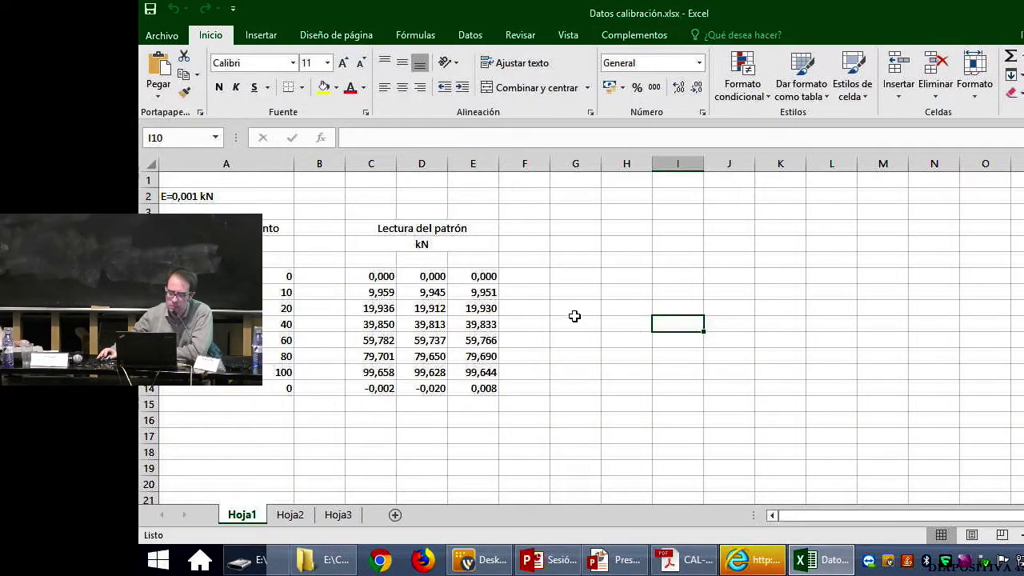
Step: Examine the repeated reference standard readings in rows 7 and 9, columns C to E, of Hoja1
left_click(574, 316)
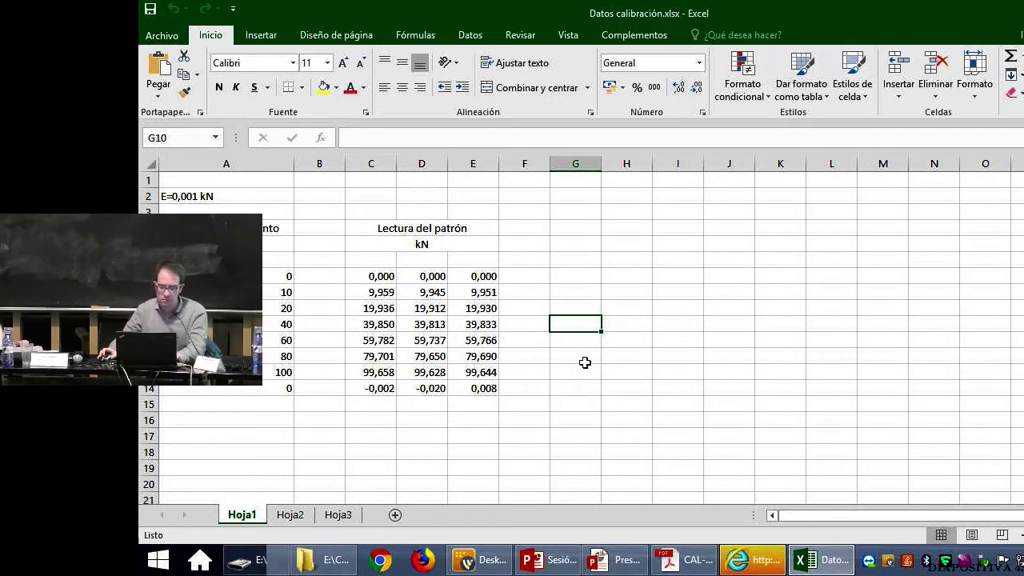
scroll(585, 363, "up", 1)
scroll(585, 362, "up", 1)
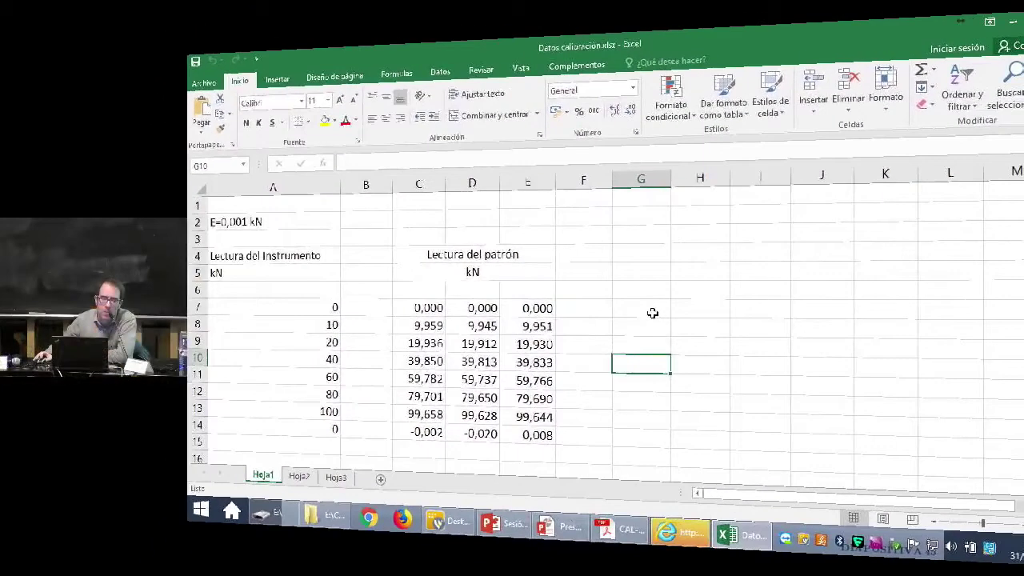
left_click(680, 310)
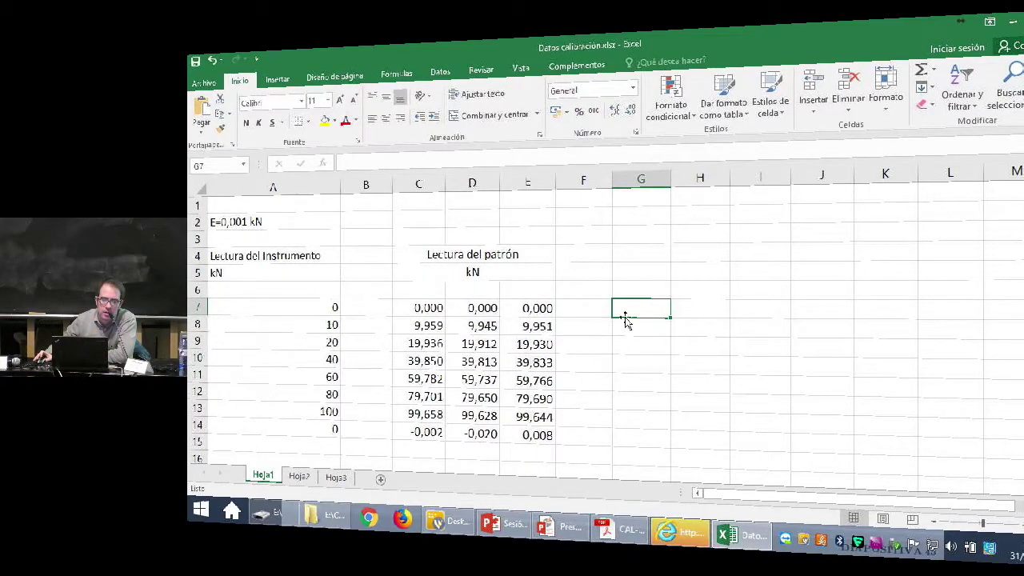
left_click_drag(424, 309, 506, 309)
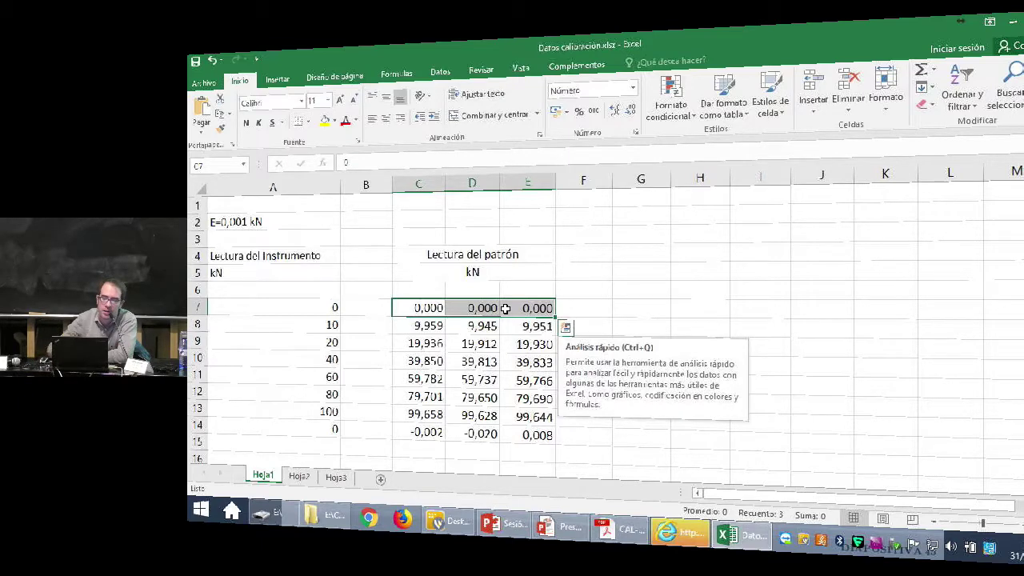
left_click_drag(428, 344, 533, 345)
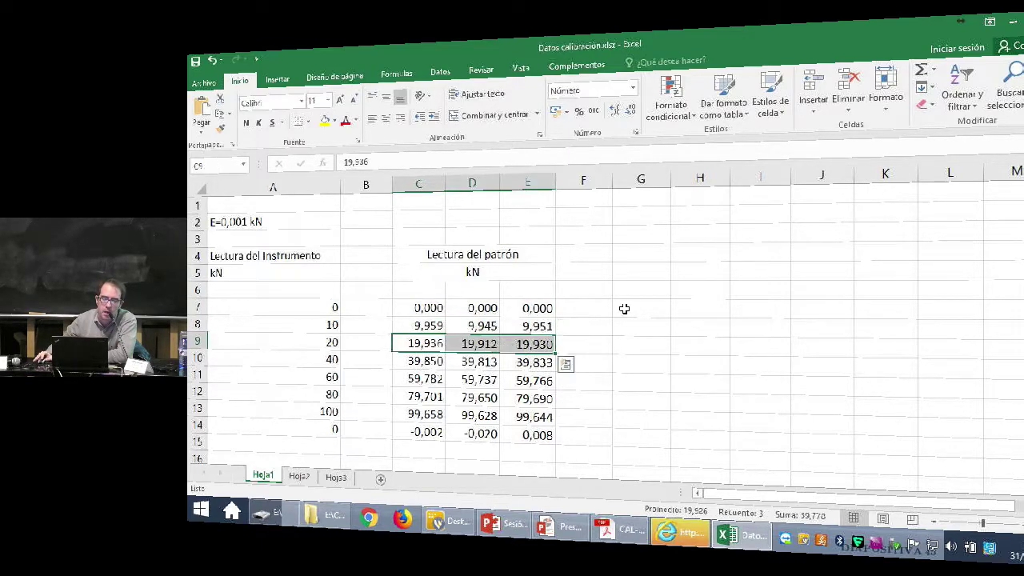
Step: Calculate the mean of the readings C7:E7 in cell G7 with the PROMEDIO function
left_click(630, 308)
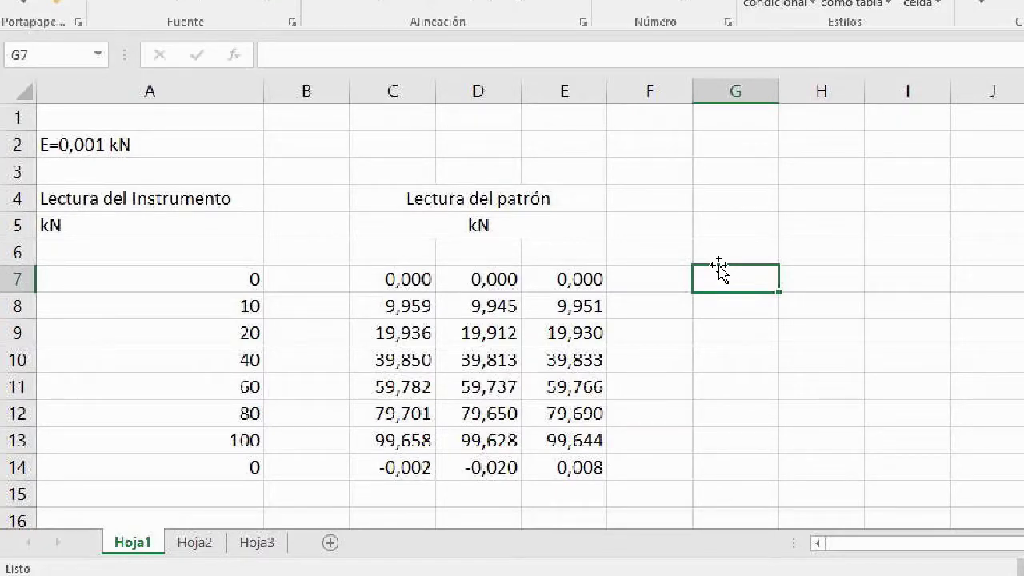
type("=")
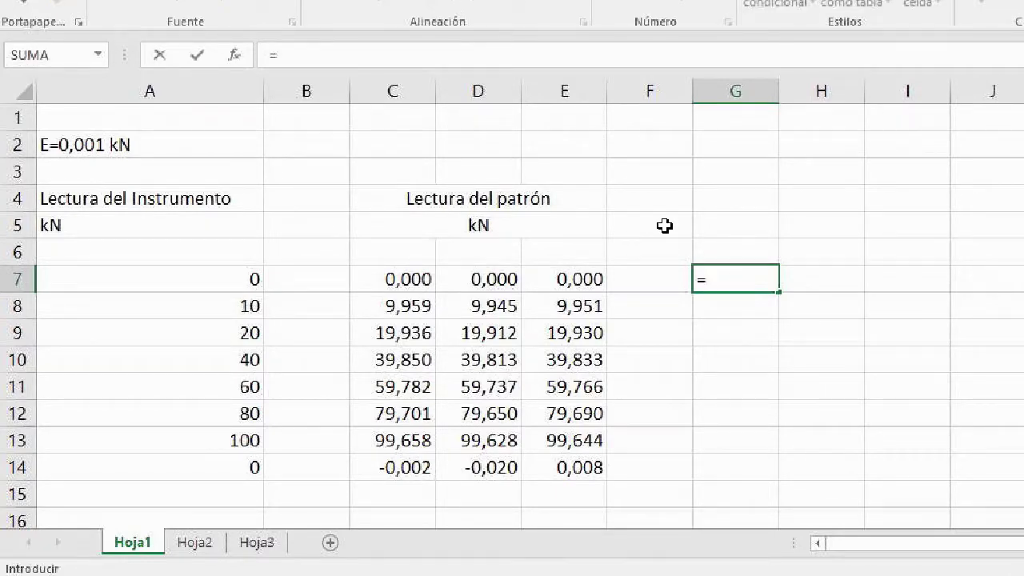
type("promedui")
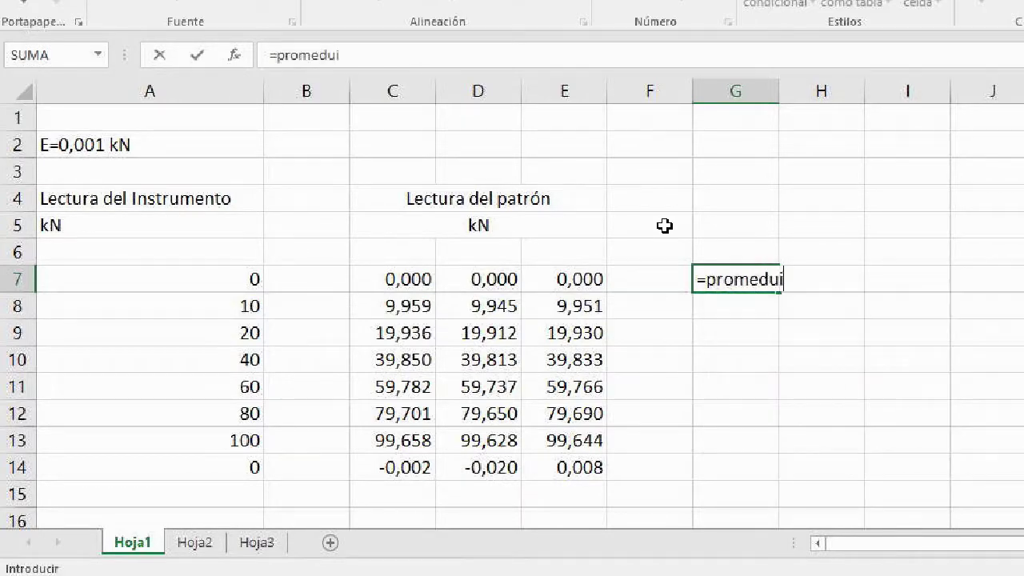
key("BackSpace")
key("BackSpace")
key("BackSpace")
type("dio(")
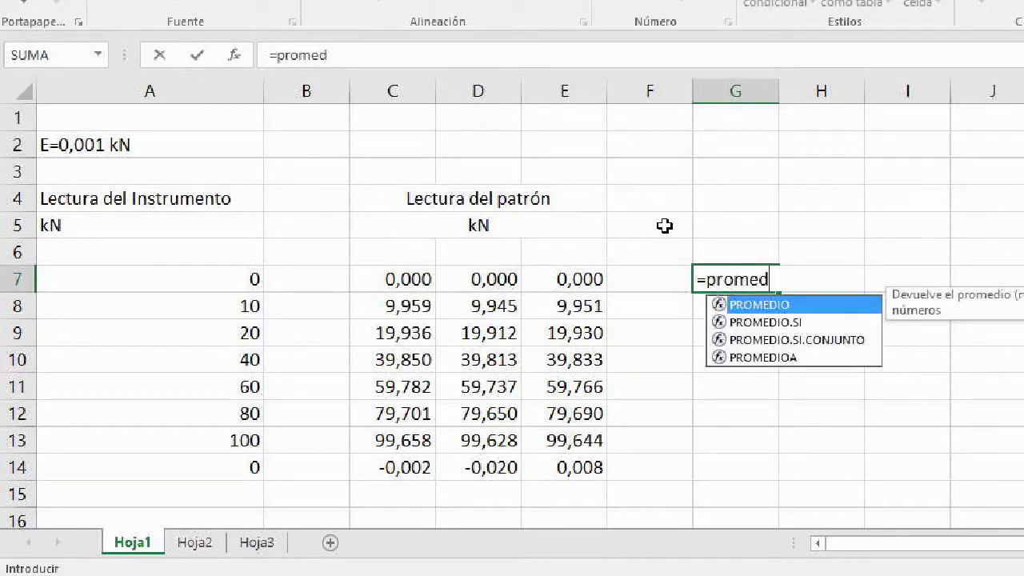
left_click_drag(416, 278, 542, 262)
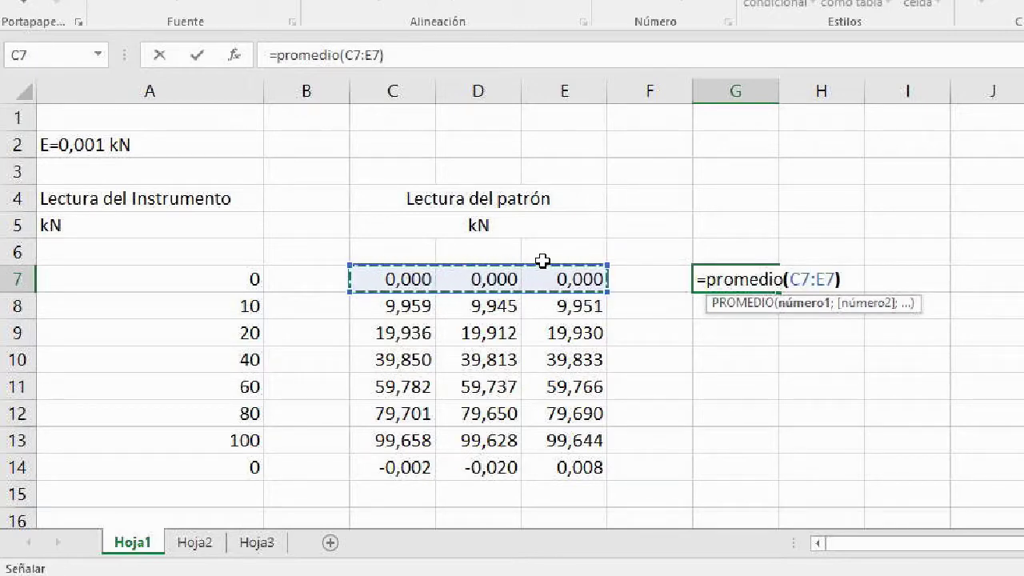
key("Return")
Step: Calculate the standard deviation of C7:E7 in H7 with DESVEST, and fill the G7:H7 formulas down to row 14
left_click(810, 272)
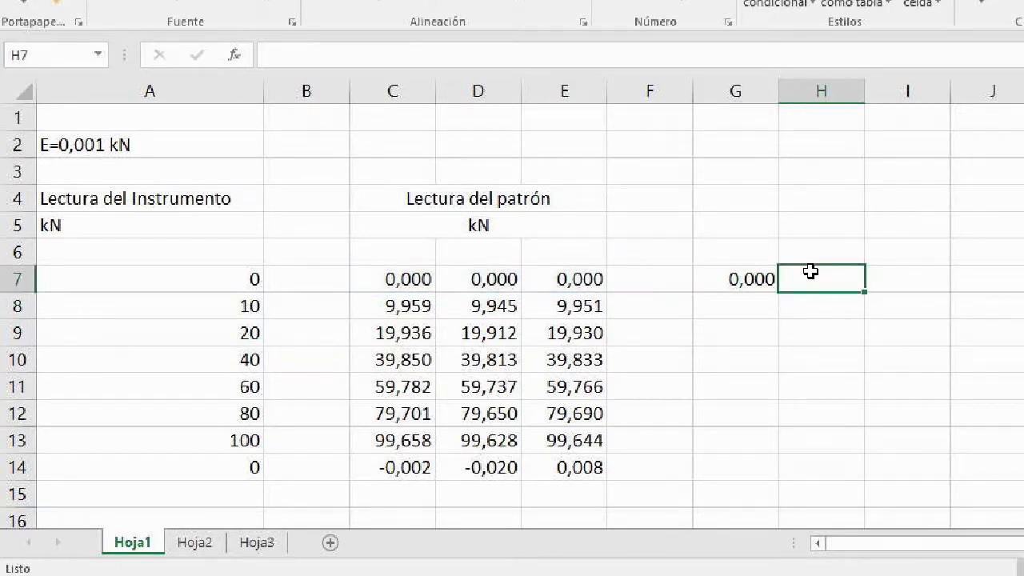
type("=desv")
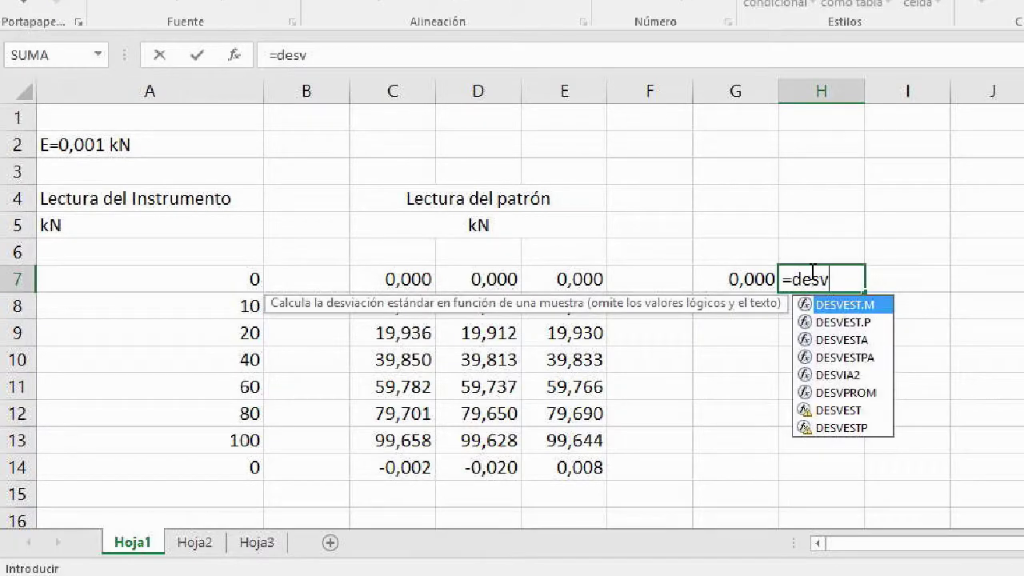
type("est(")
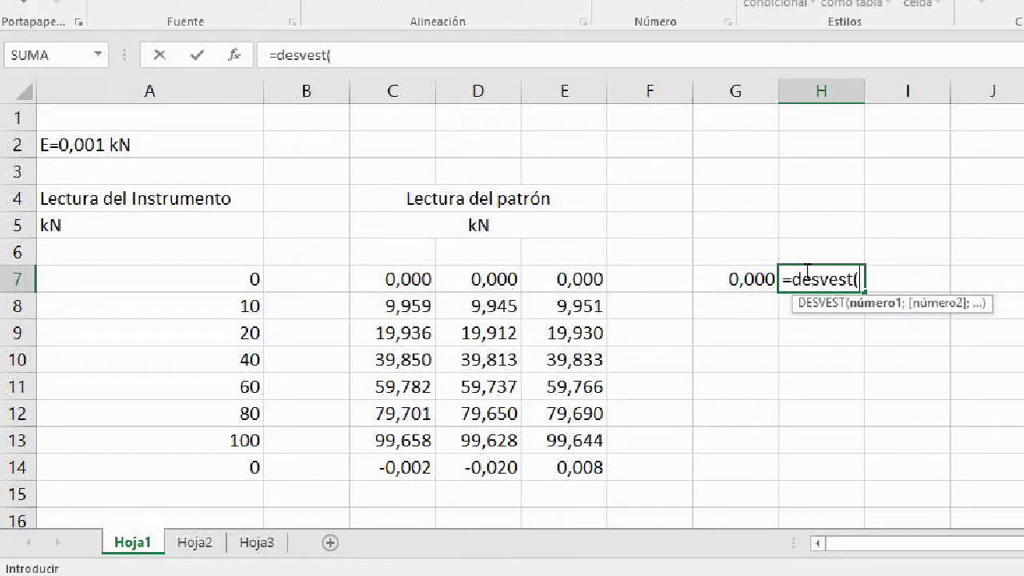
left_click_drag(429, 282, 530, 265)
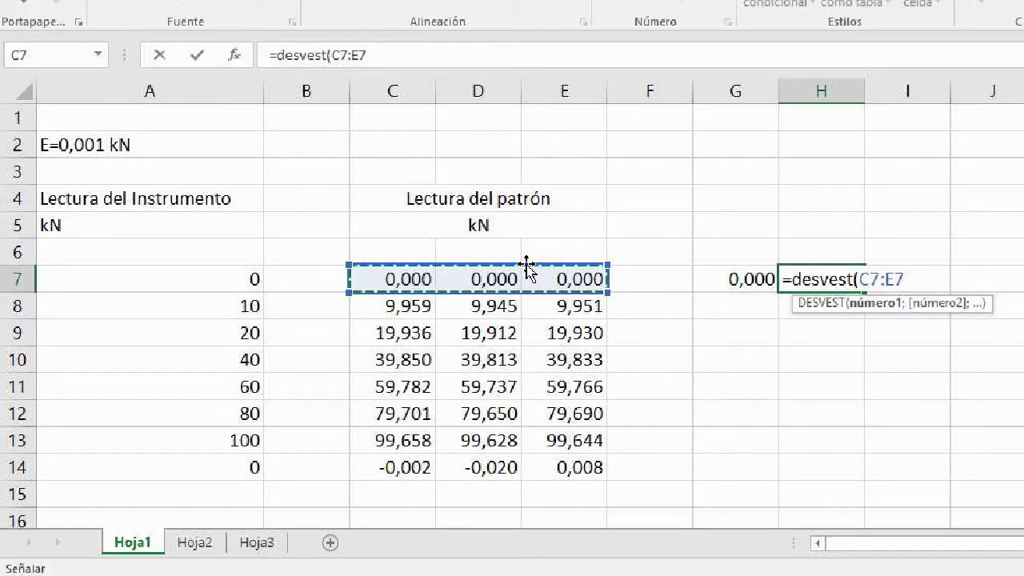
key("Return")
left_click_drag(750, 277, 824, 475)
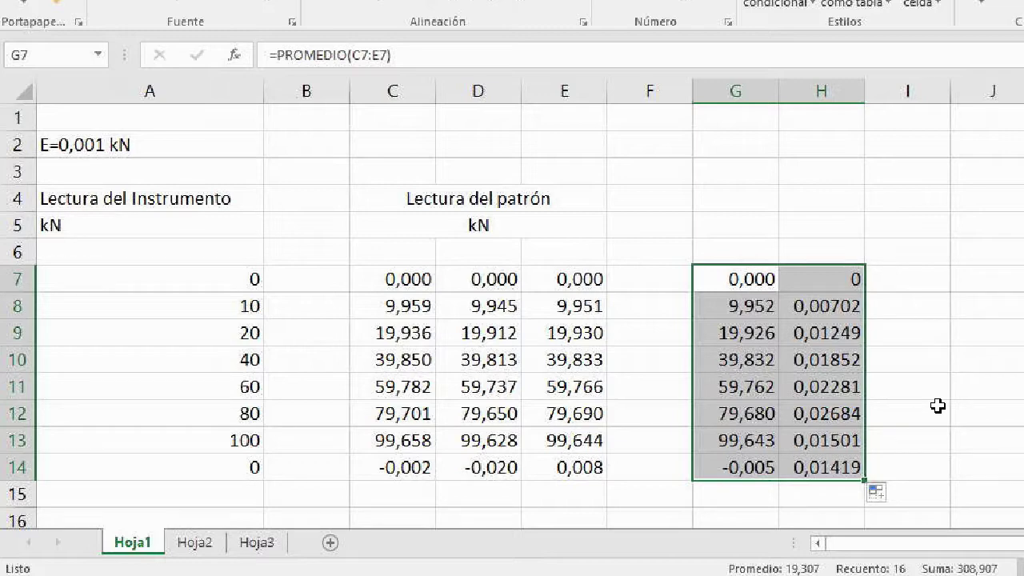
Step: Switch to the PowerPoint presentation, look through the slides after slide 23, and return to Excel to review the standard deviations in H7:H14
left_click_drag(720, 282, 748, 472)
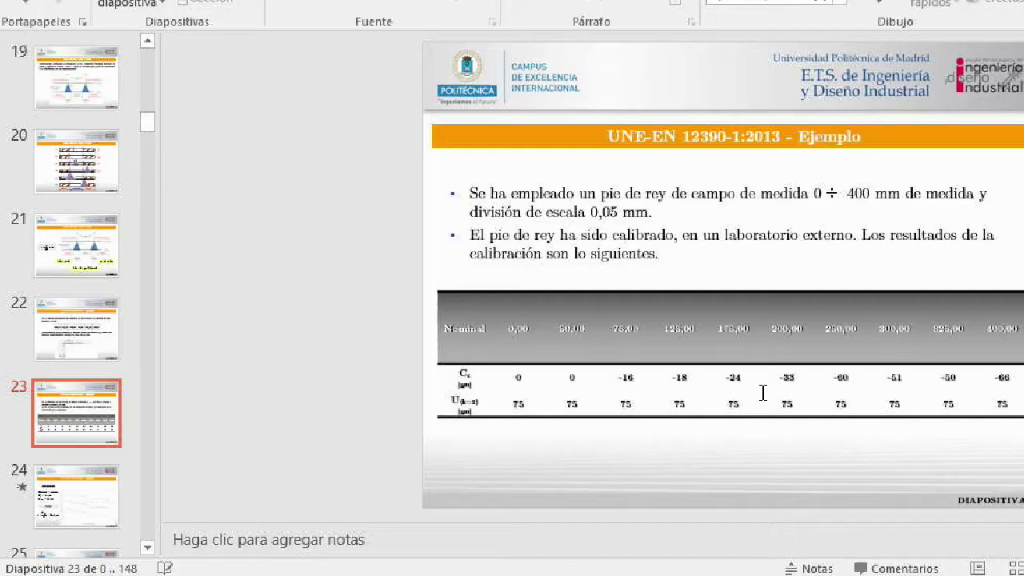
scroll(105, 484, "down", 10)
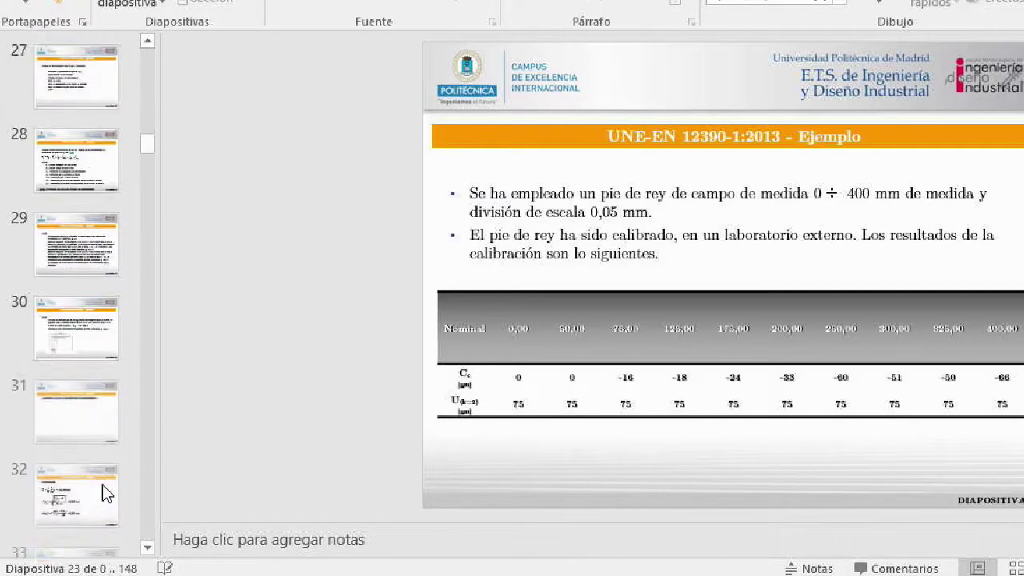
scroll(106, 484, "down", 9)
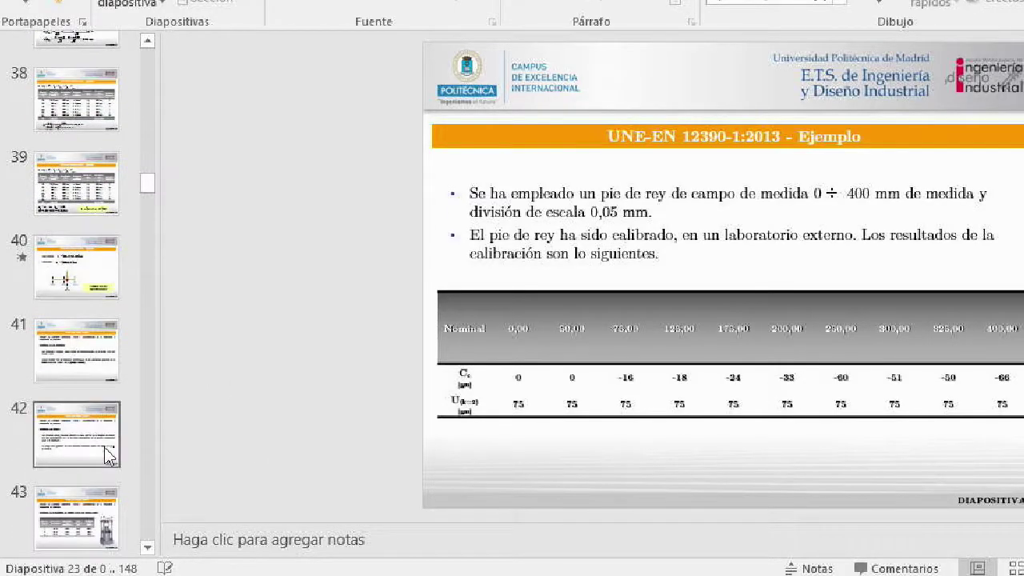
scroll(114, 430, "down", 2)
left_click(94, 370)
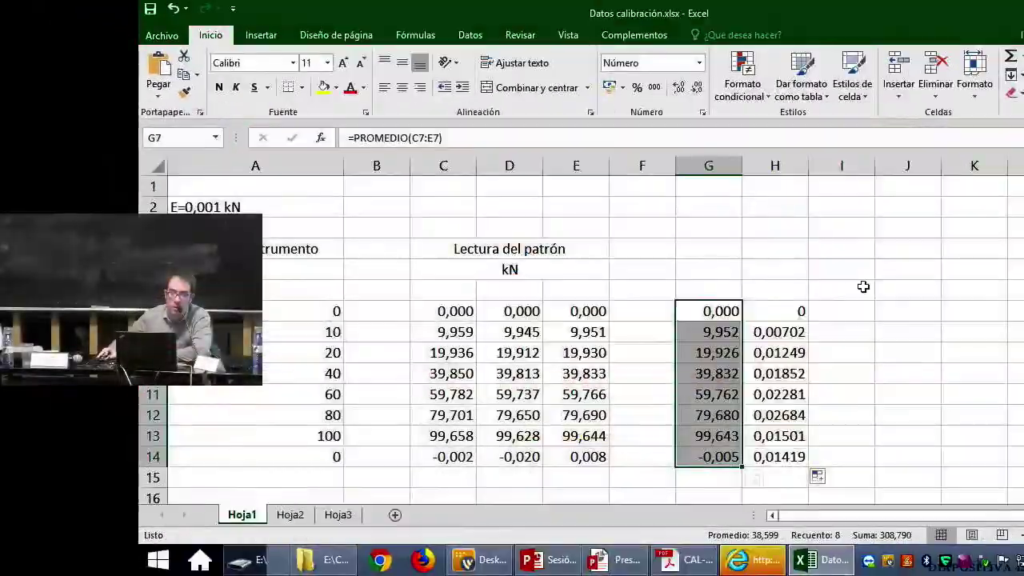
left_click_drag(772, 311, 773, 456)
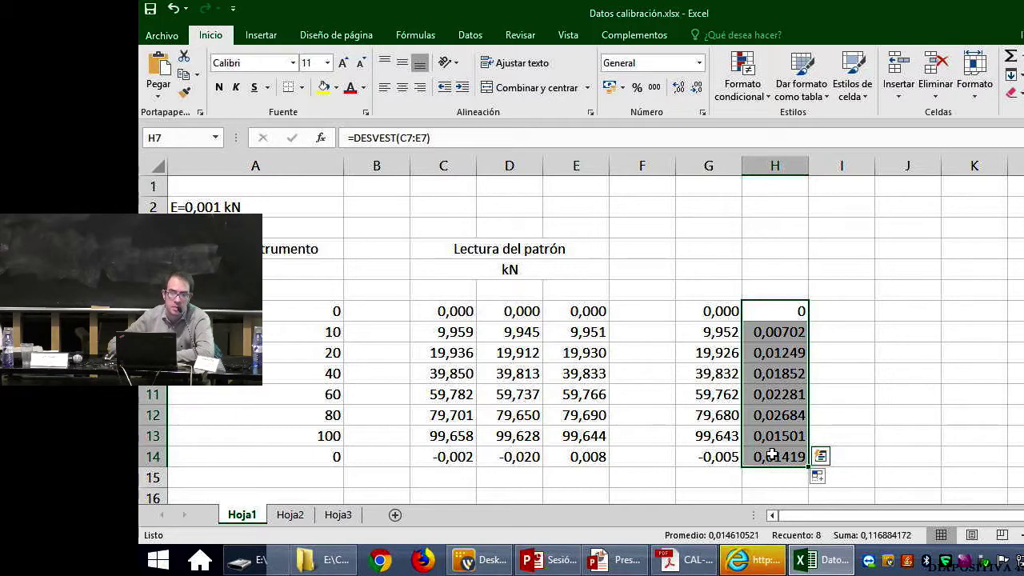
Step: Label the result columns with Media in G4, Desviación in H4 and Típica in H5
left_click(714, 252)
type("Media")
left_click(770, 242)
type("Desviaj")
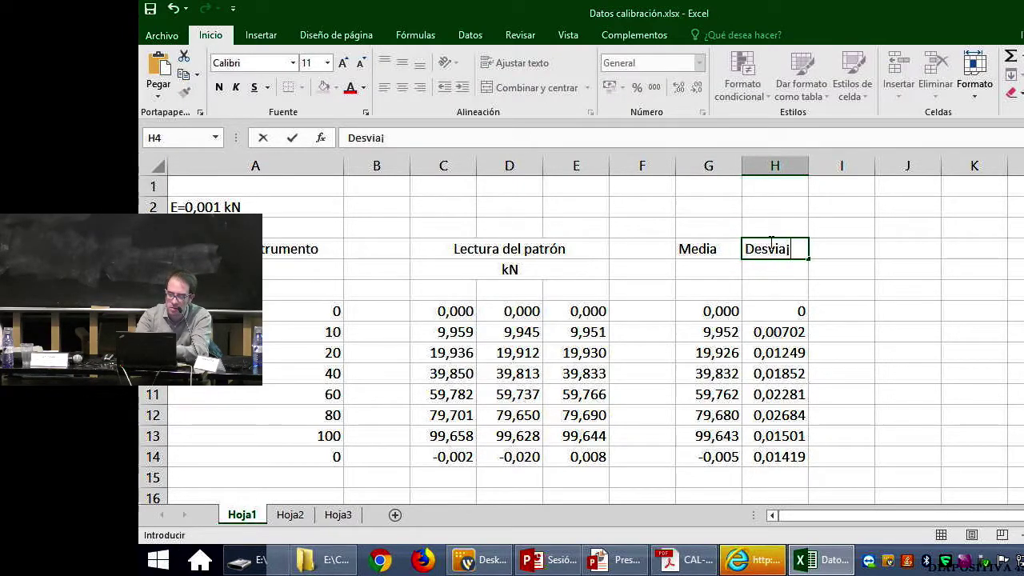
key("BackSpace")
type("ción")
key("Return")
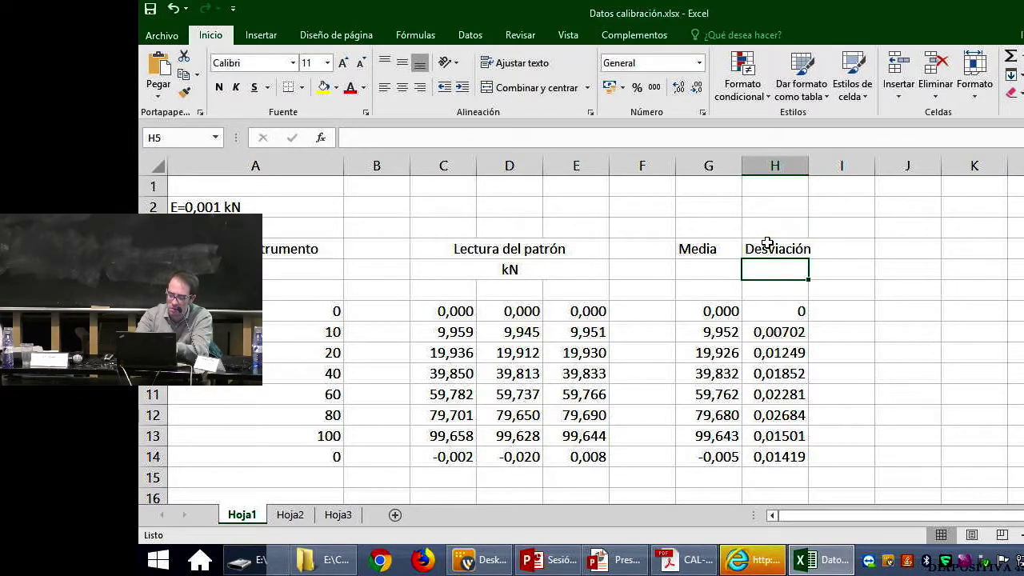
type("Ti")
key("BackSpace")
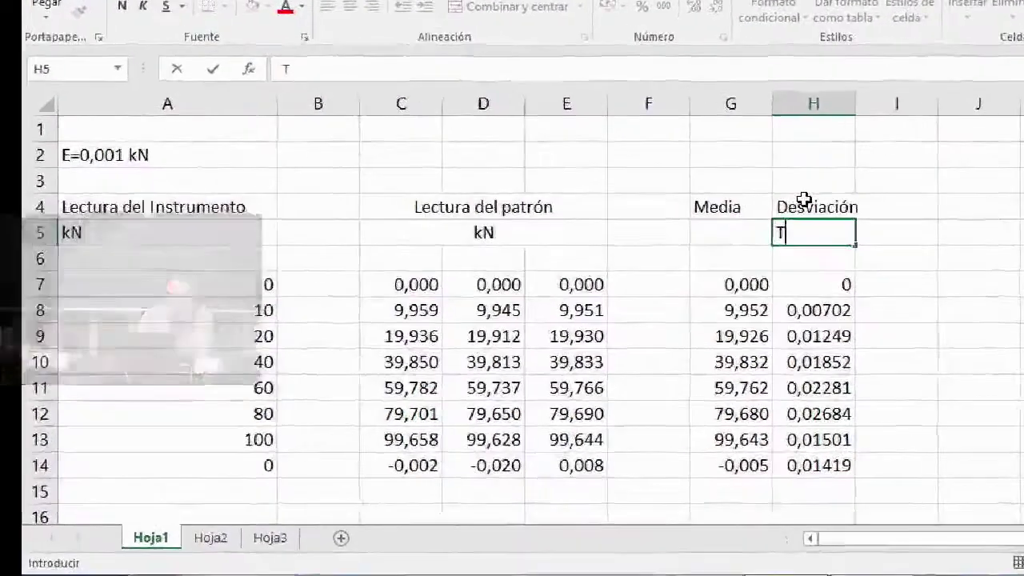
type("ípica")
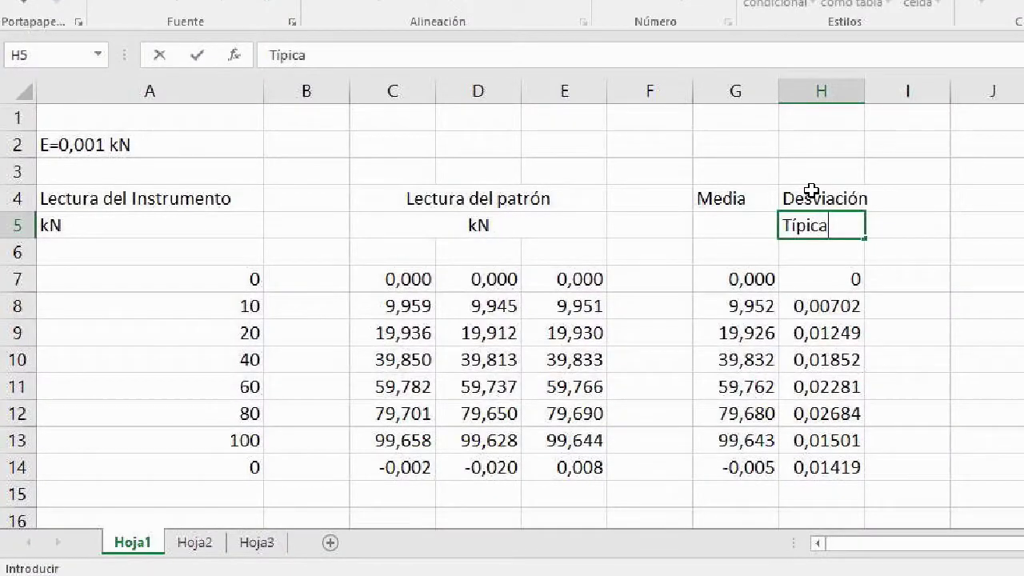
key("Return")
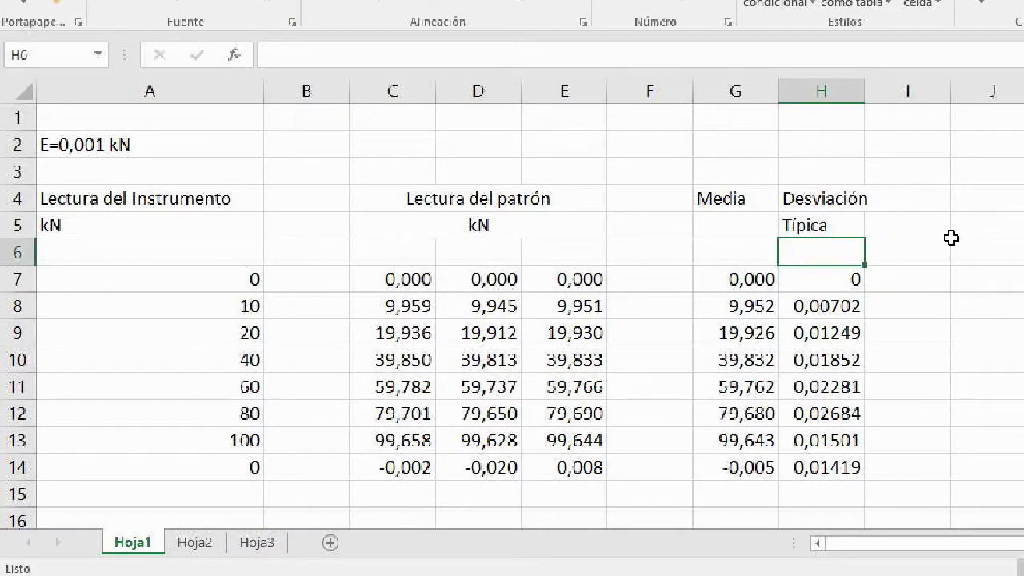
Step: Compare the instrument readings in A7:A14 with the mean reference readings in G7:G14
left_click(973, 276)
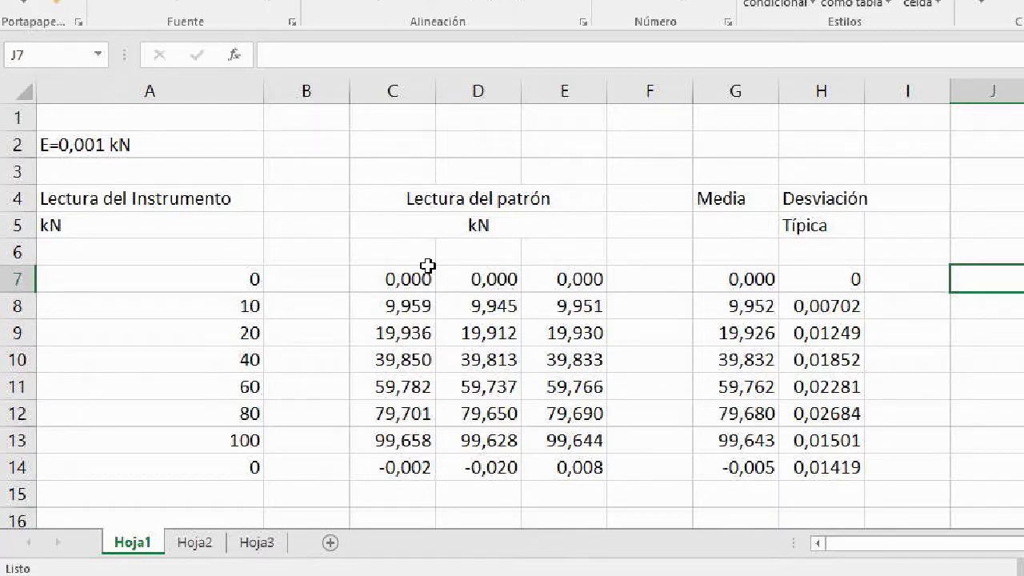
left_click_drag(237, 282, 226, 476)
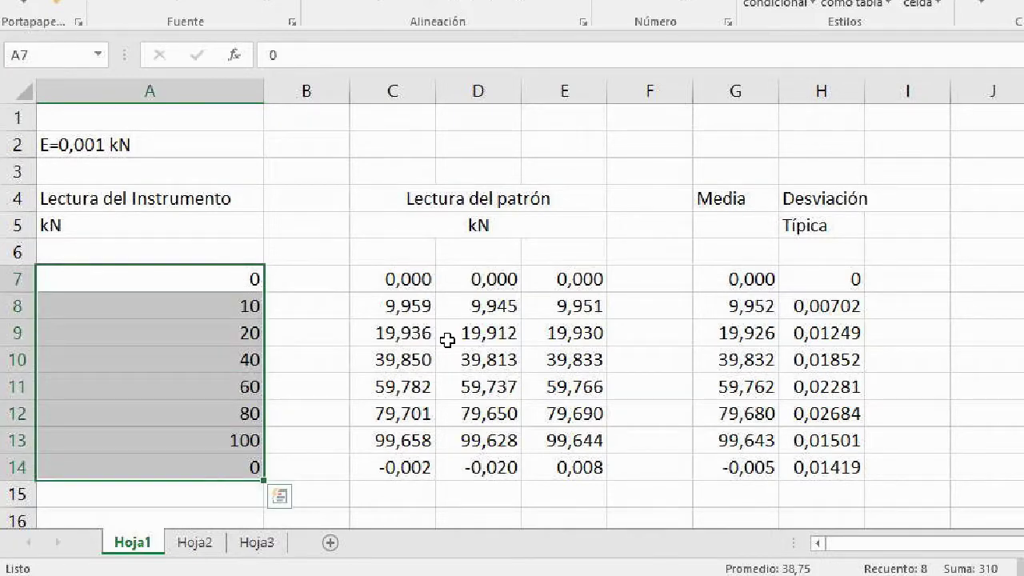
left_click(411, 279)
left_click(751, 282)
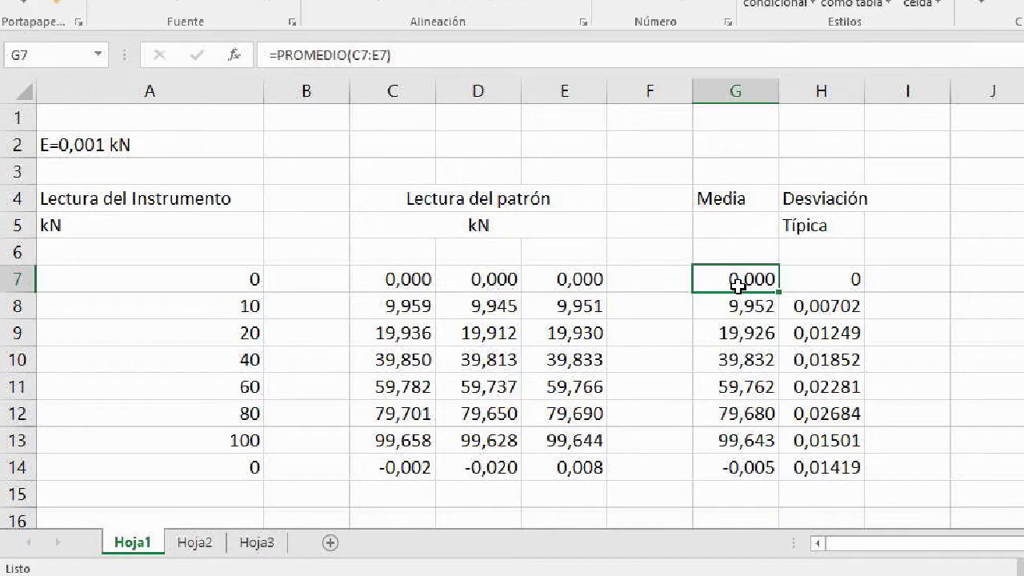
left_click_drag(737, 280, 750, 475)
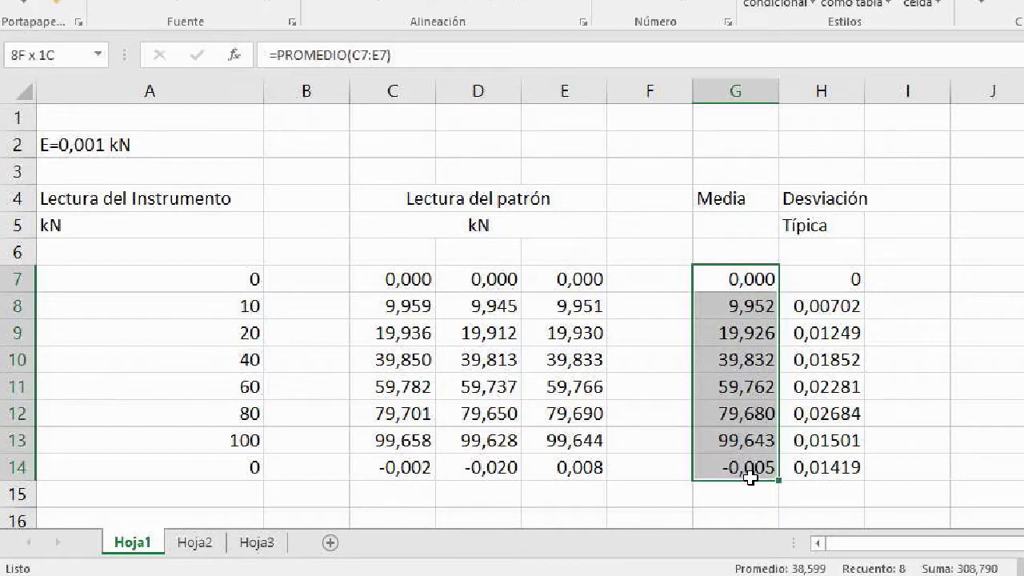
Step: Add a two-line column heading with Correción in J4 and de Calibración in J5
left_click(1000, 199)
type("Correcci")
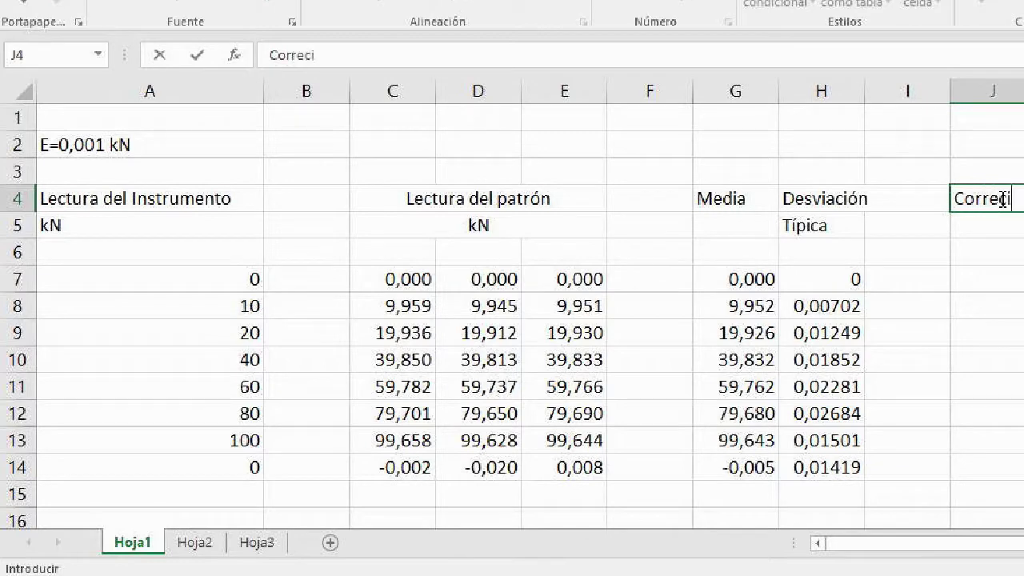
type("ón")
key("Return")
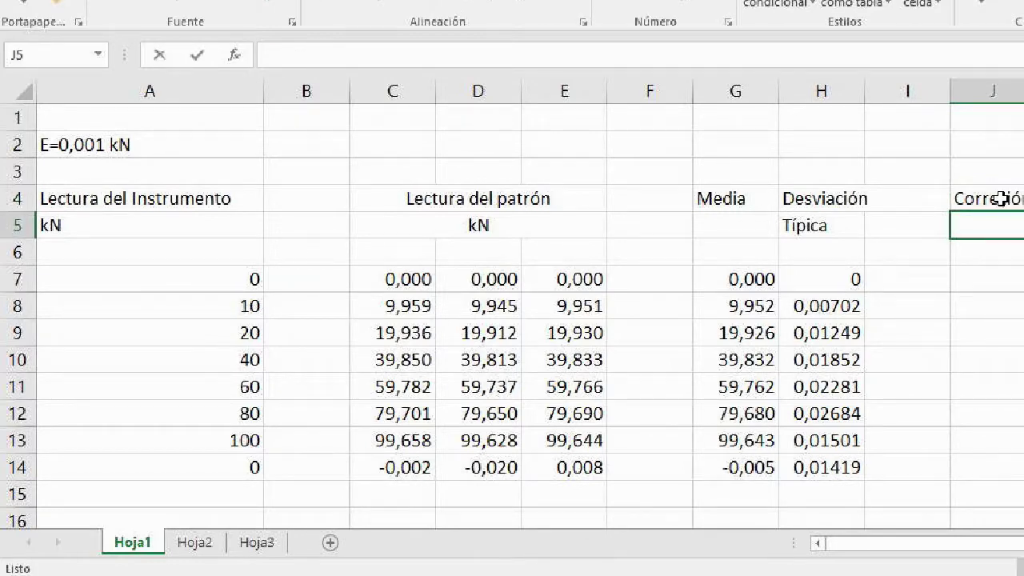
type("de Calibración")
key("Return")
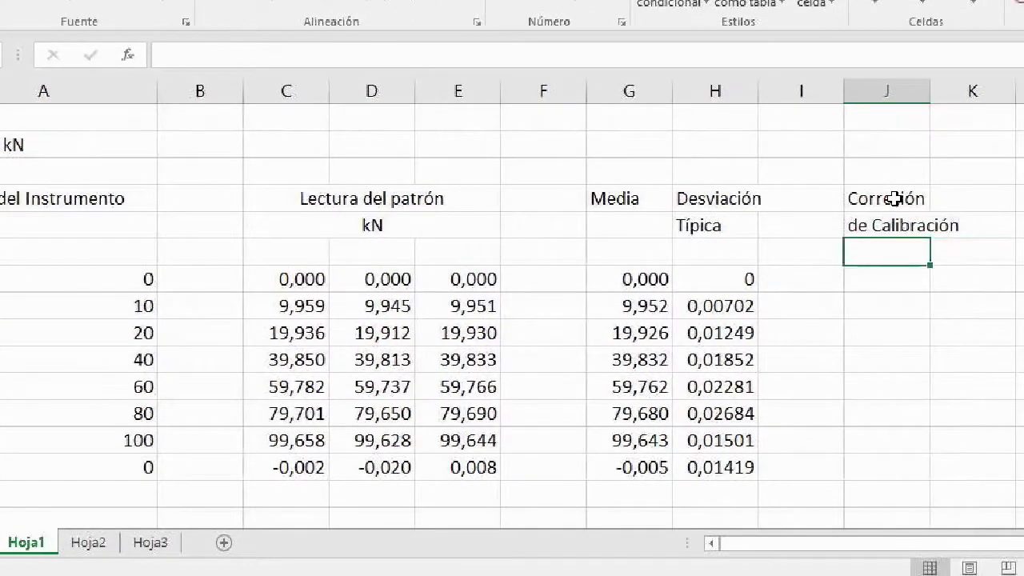
key("Return")
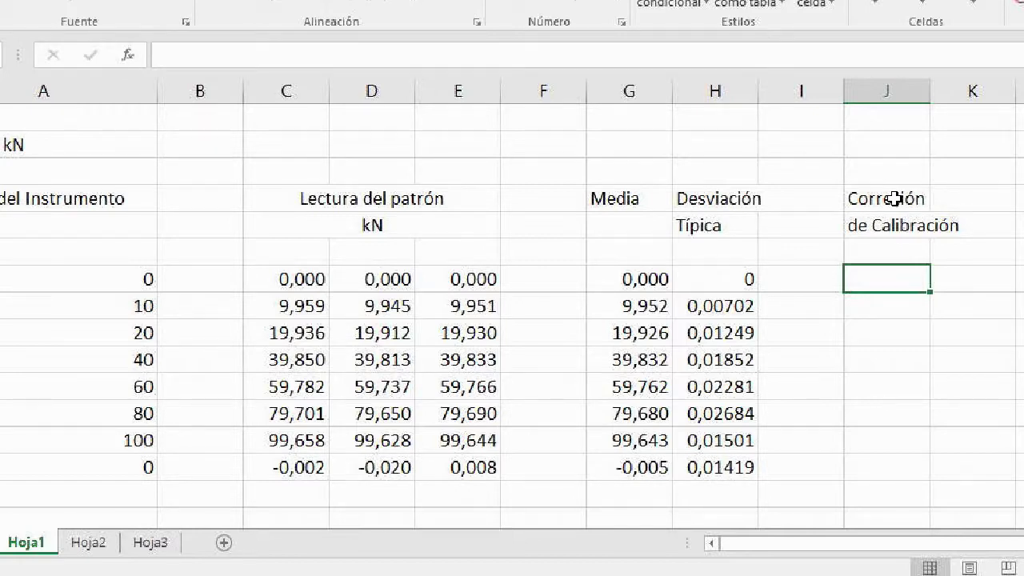
Step: Widen column J so that the heading de Calibración fits inside it
type("=")
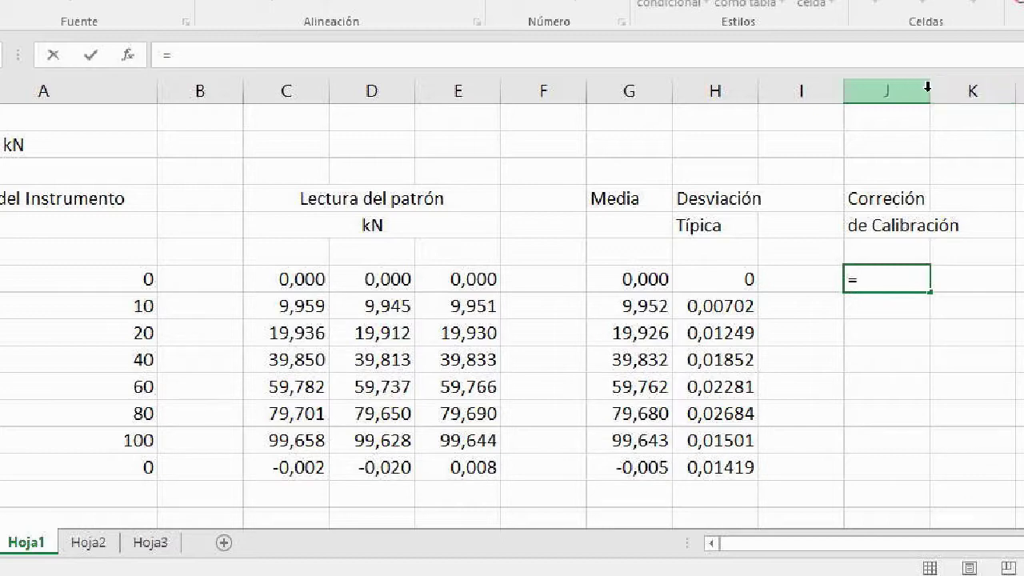
left_click(926, 143)
key("Escape")
left_click_drag(930, 92, 972, 91)
Step: Add the column heading Error in K4, beside the calibration correction heading
left_click(996, 198)
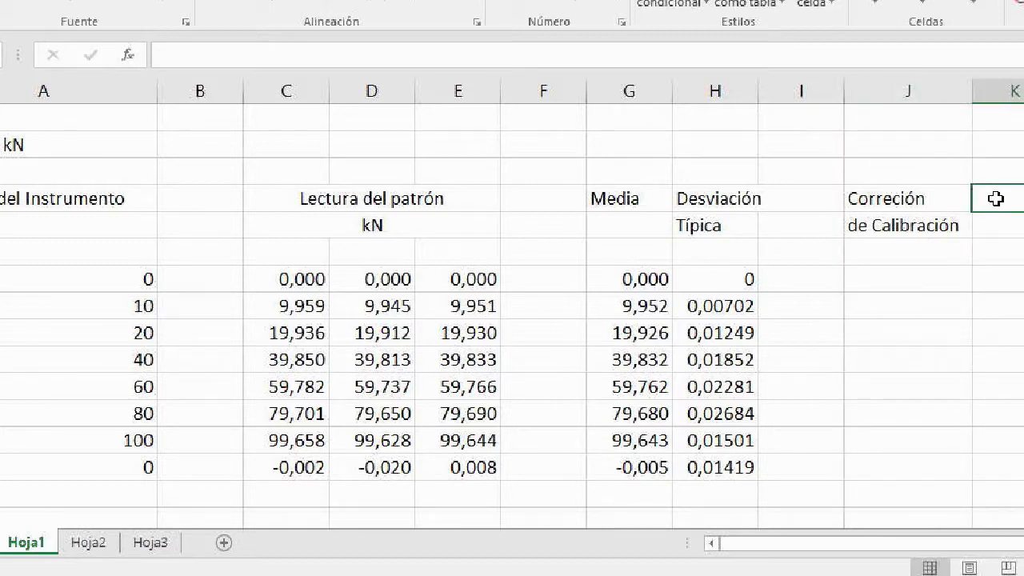
type("ERROR")
key("BackSpace")
key("BackSpace")
key("BackSpace")
key("BackSpace")
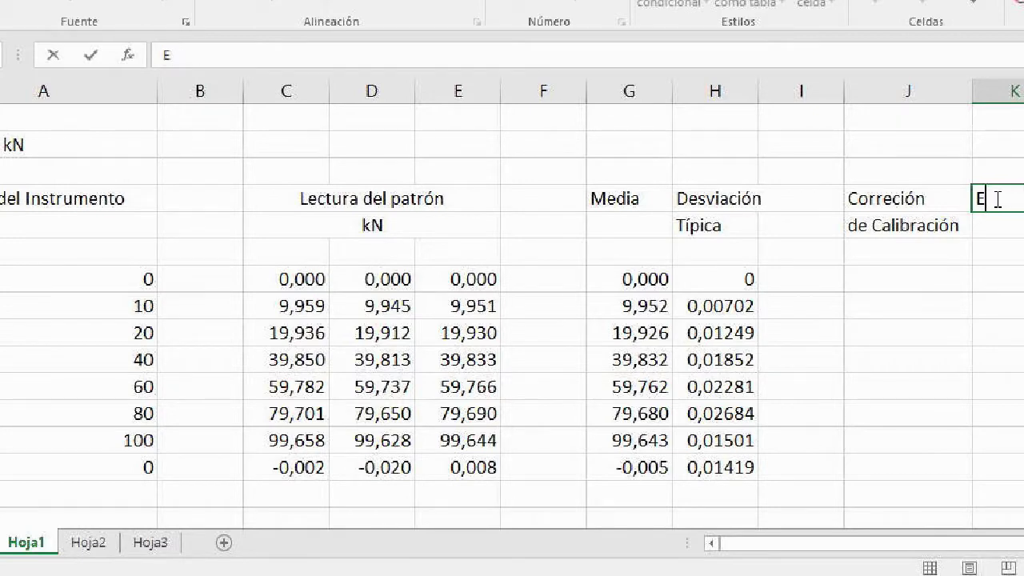
type("rror")
key("Return")
Step: Calculate the calibration correction with =G7-A7 in J7 and fill the formula down to J14
key("Down")
key("Down")
key("Left")
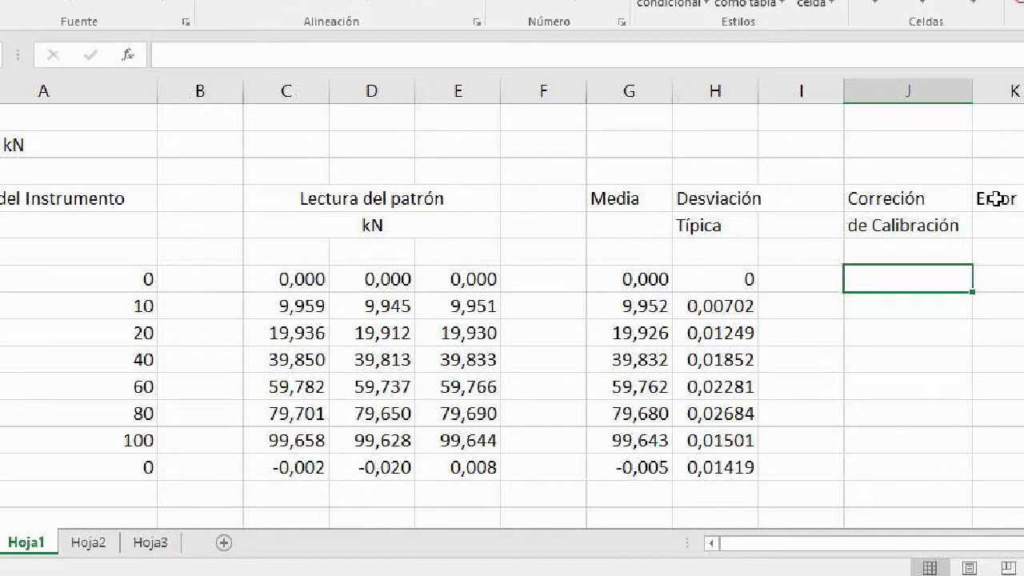
left_click(936, 326)
left_click(911, 273)
type("=")
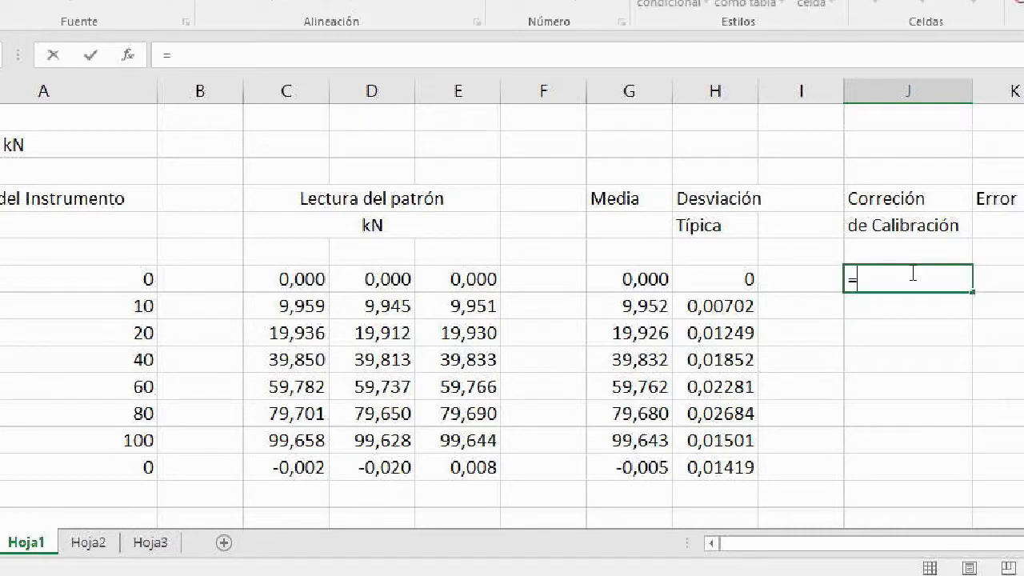
left_click(646, 277)
type("-")
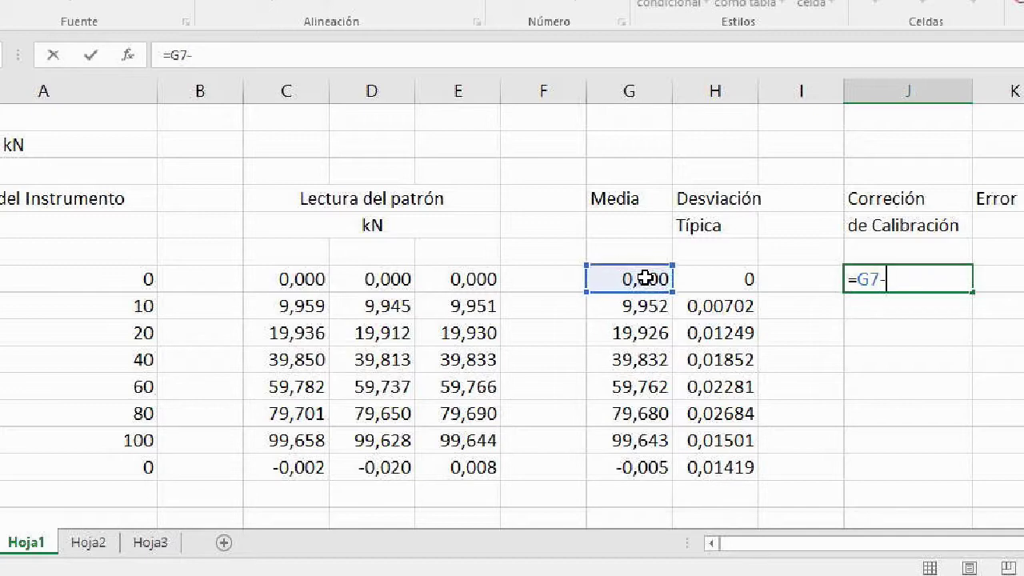
left_click(144, 279)
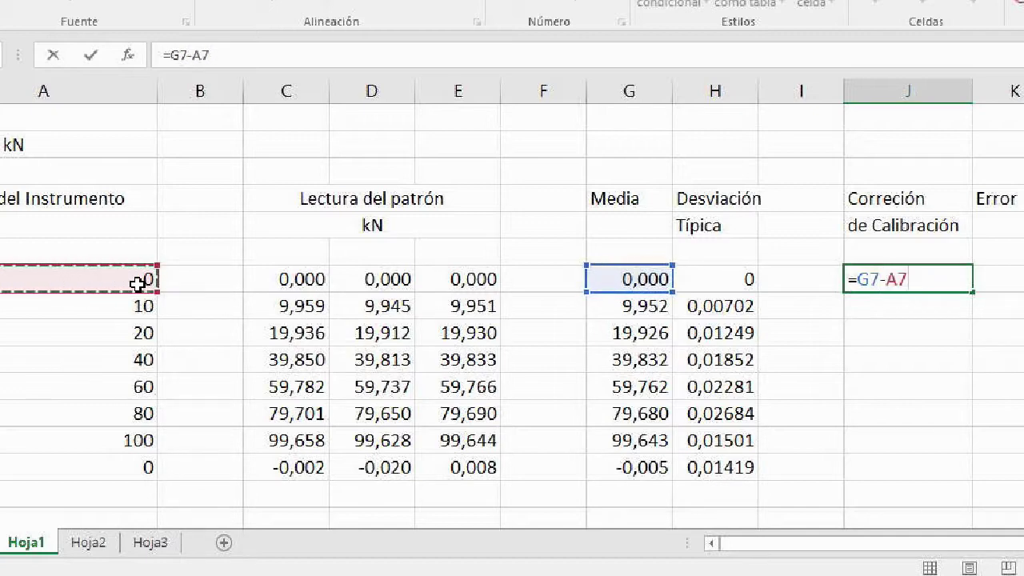
key("Return")
left_click(885, 271)
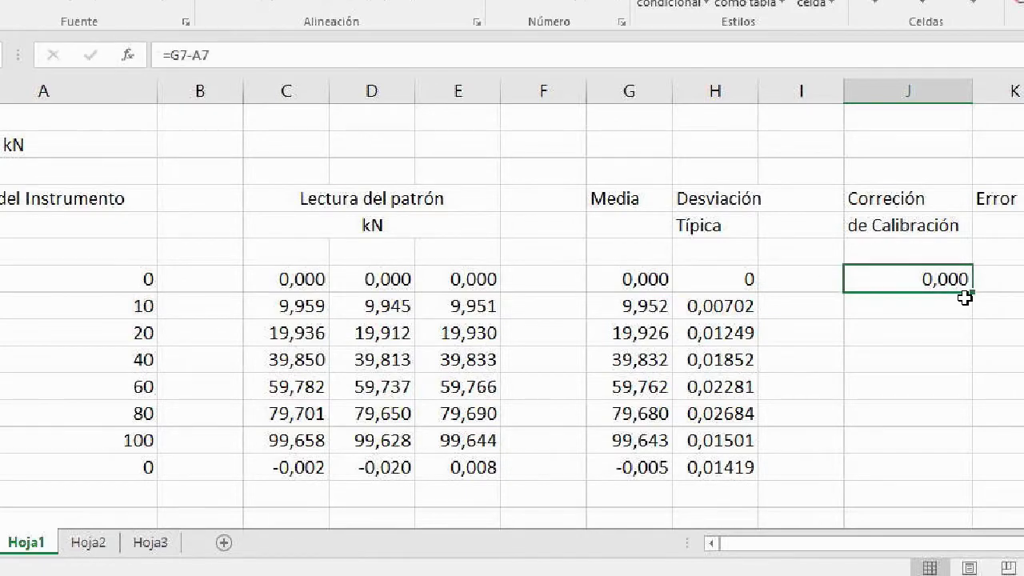
left_click_drag(970, 294, 931, 469)
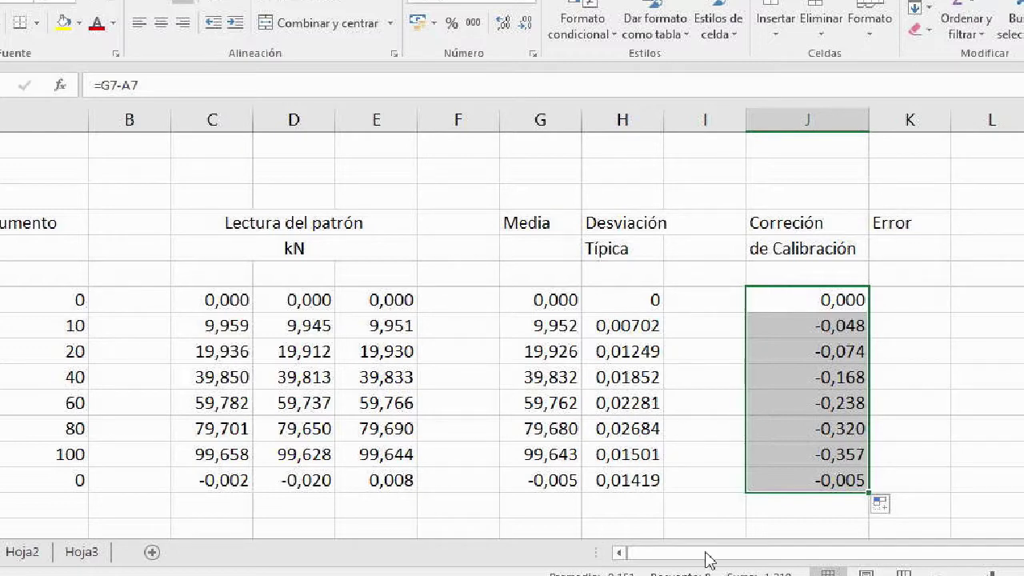
Step: Calculate the error as the negative correction with =-J7 in K7 and fill it down to K14
left_click(917, 294)
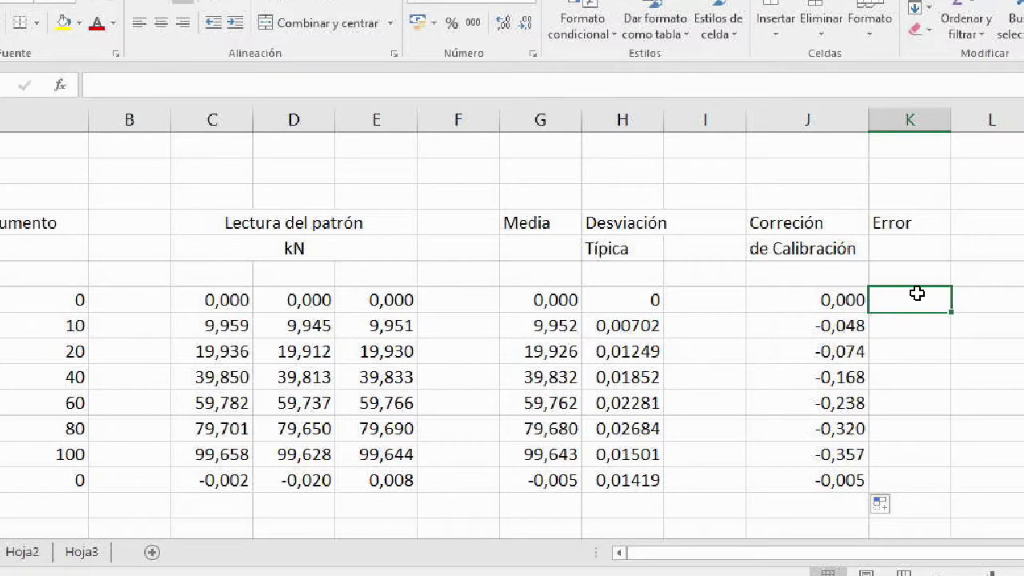
type("=-")
left_click(828, 304)
key("Return")
left_click(912, 308)
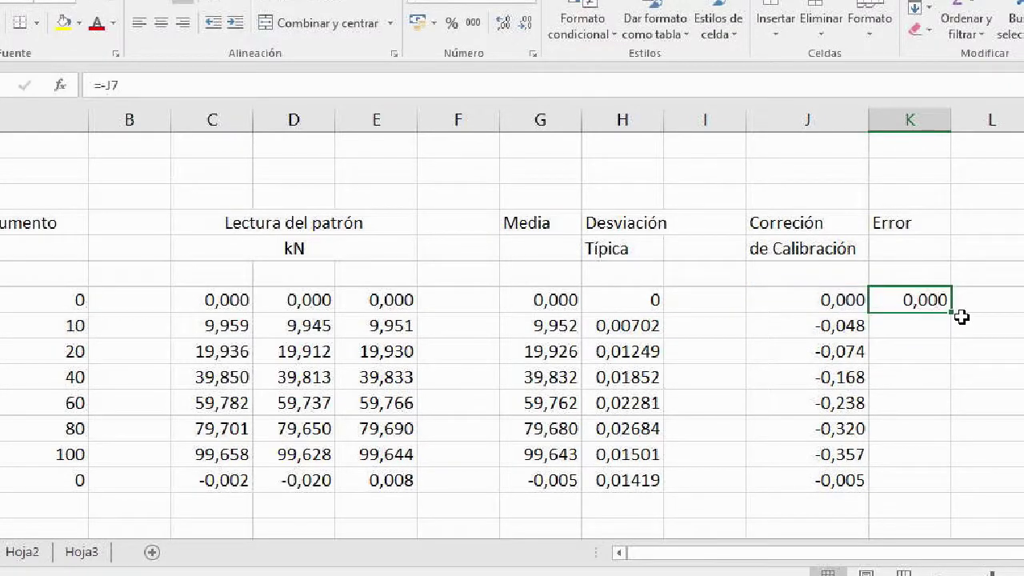
left_click_drag(961, 316, 911, 484)
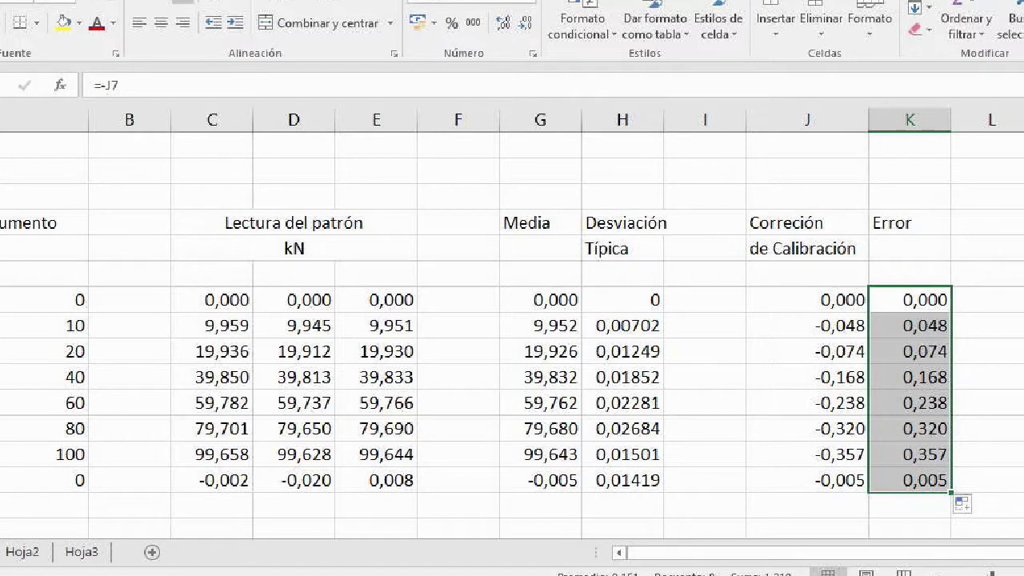
Step: Calculate the percentage error relative to the mean reference reading with =K7/G7*100 in M7
scroll(958, 528, "right", 3)
left_click(790, 310)
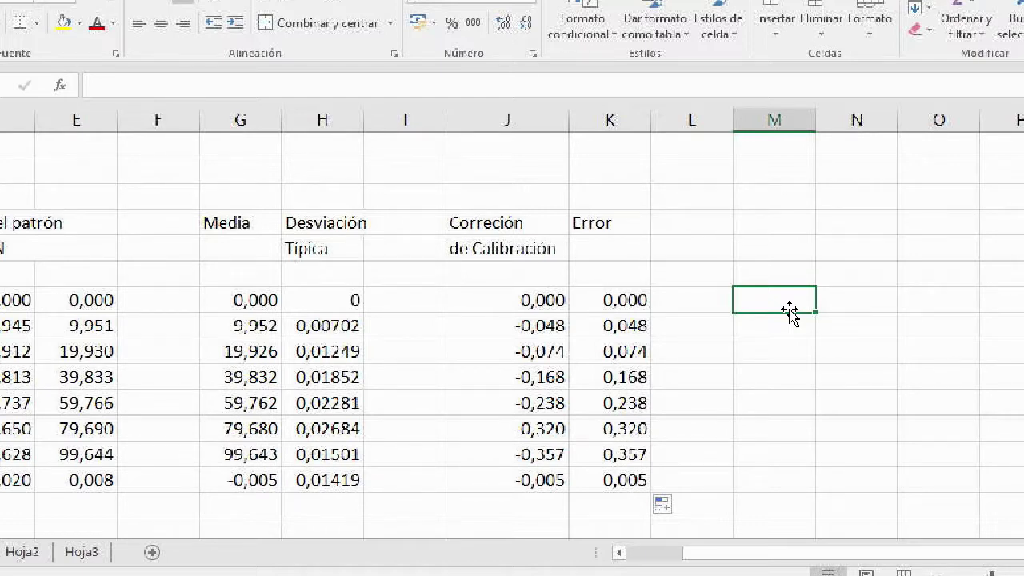
type("=")
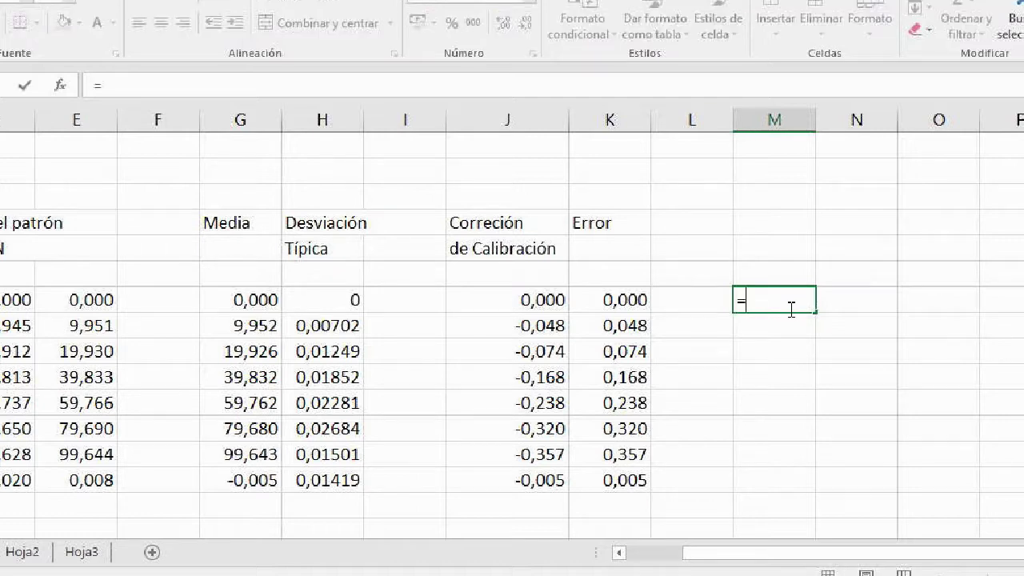
left_click(632, 304)
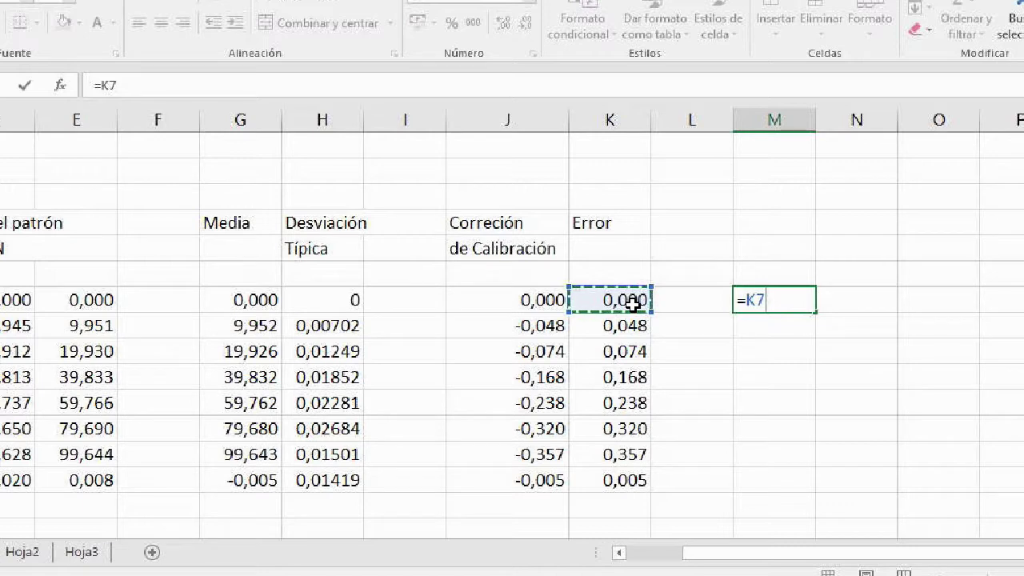
type("/")
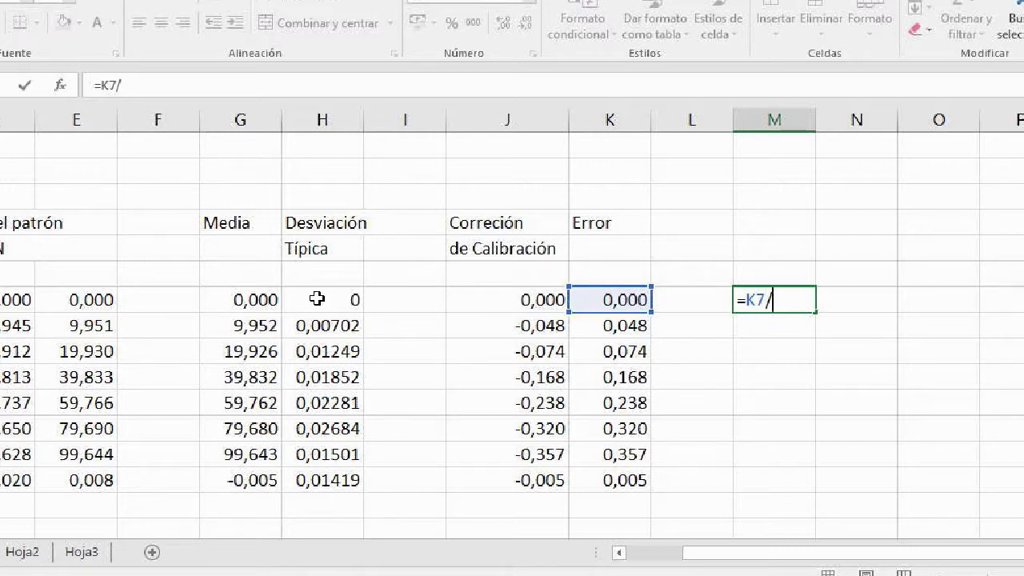
left_click(268, 301)
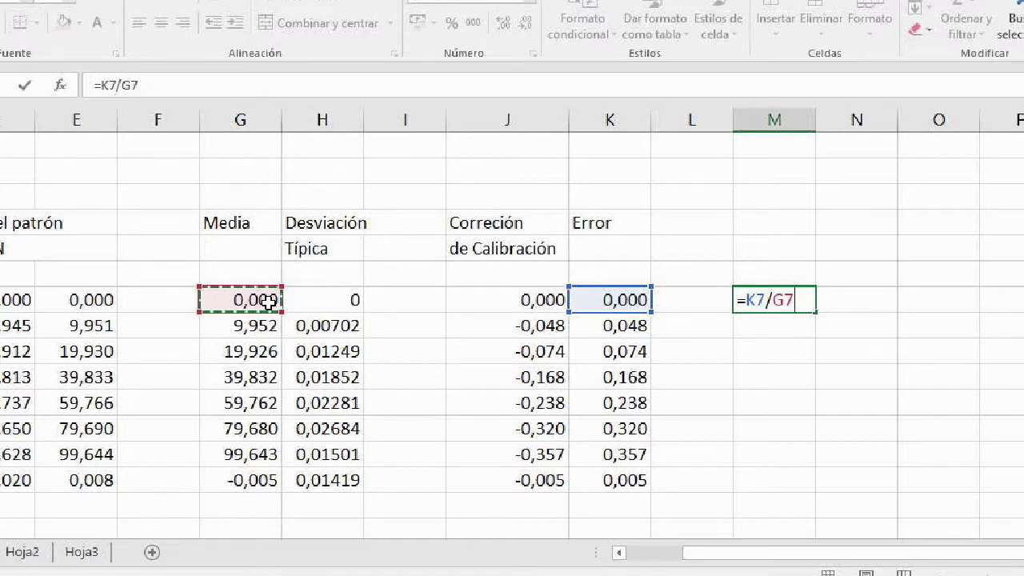
type("+")
key("BackSpace")
type("*100")
key("Return")
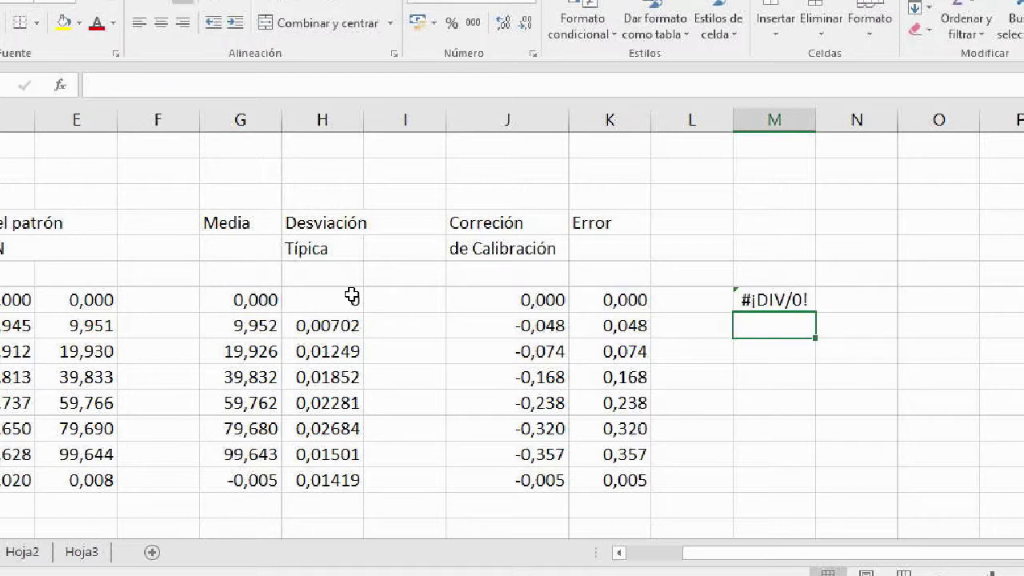
Step: Check the percentage error formula in M7 and fill it down to M14
left_click(749, 300)
left_click(176, 86)
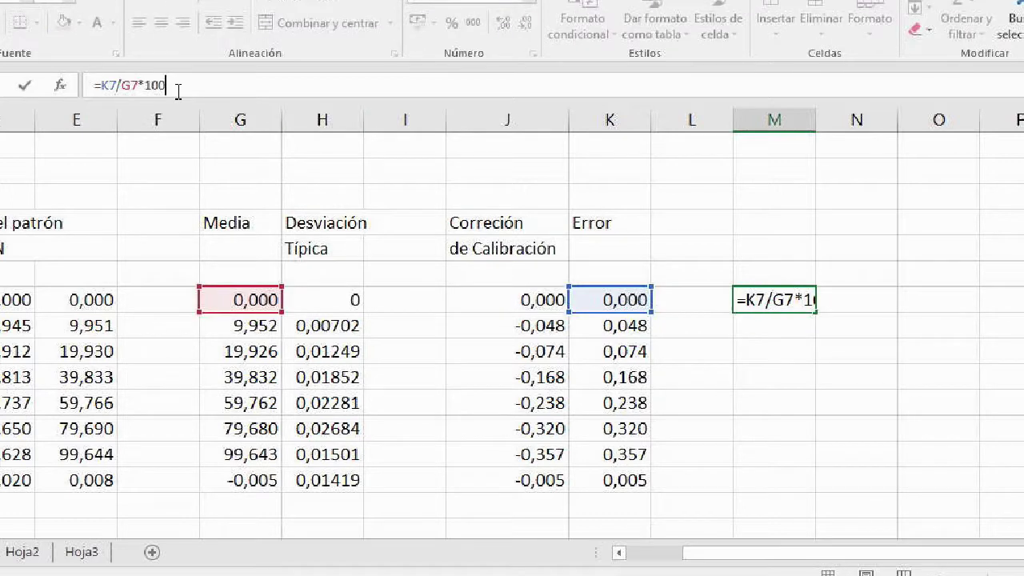
left_click(785, 302)
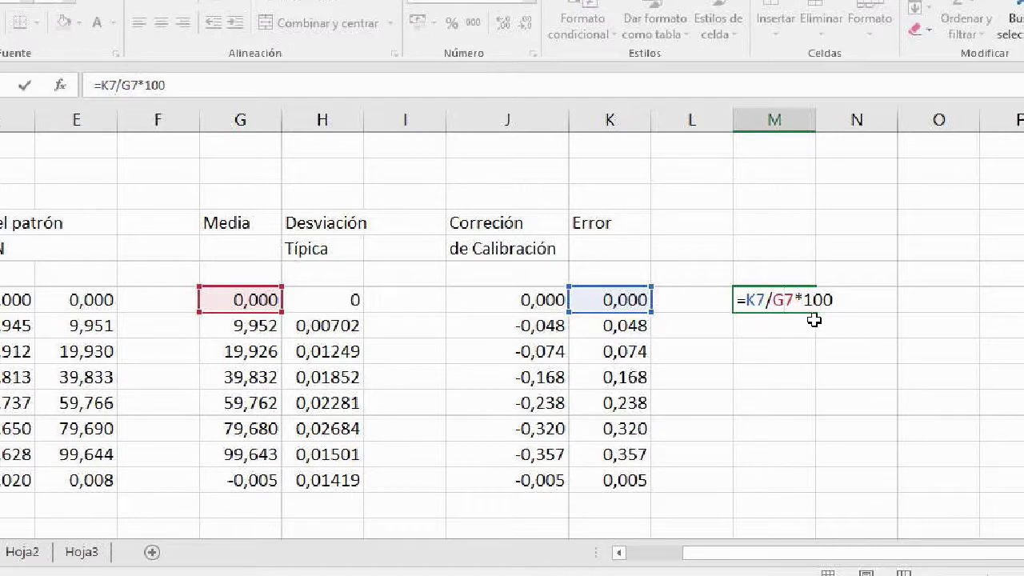
key("Return")
left_click(804, 305)
left_click_drag(815, 312, 782, 488)
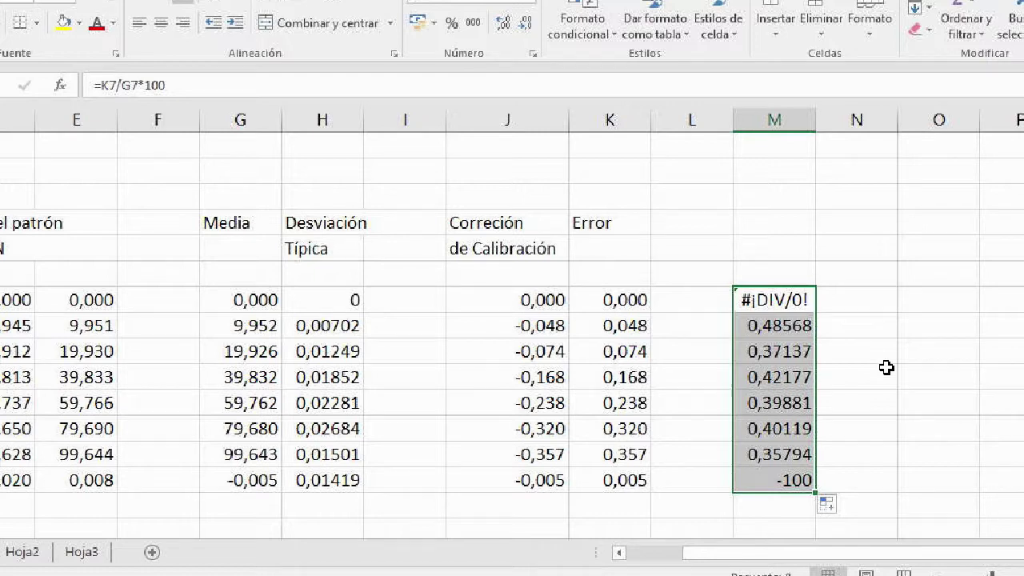
Step: Review the percentage errors in M8:M14 and compare the individual values between calibration points
left_click_drag(774, 325, 769, 458)
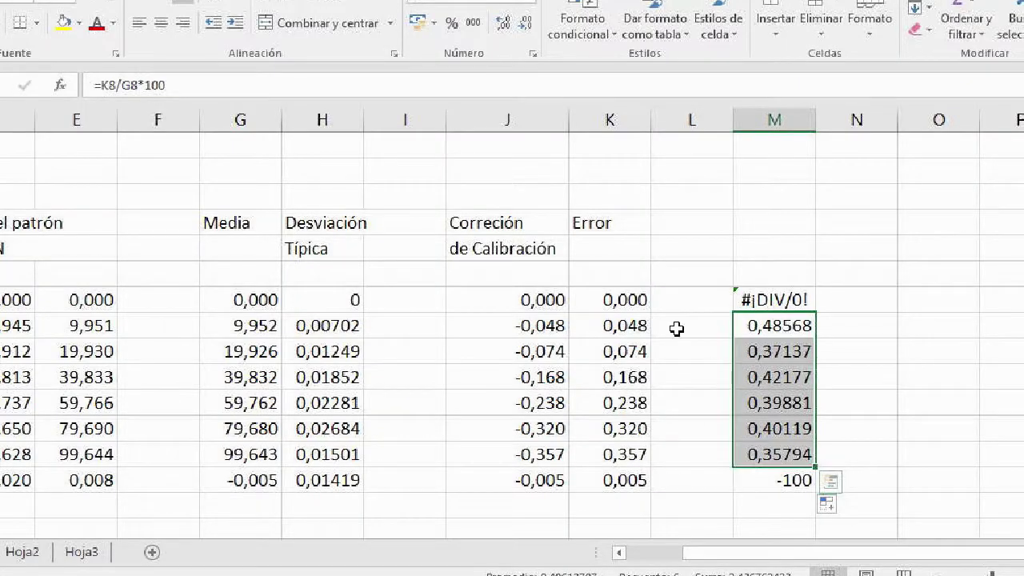
left_click(799, 326)
left_click_drag(799, 327, 776, 462)
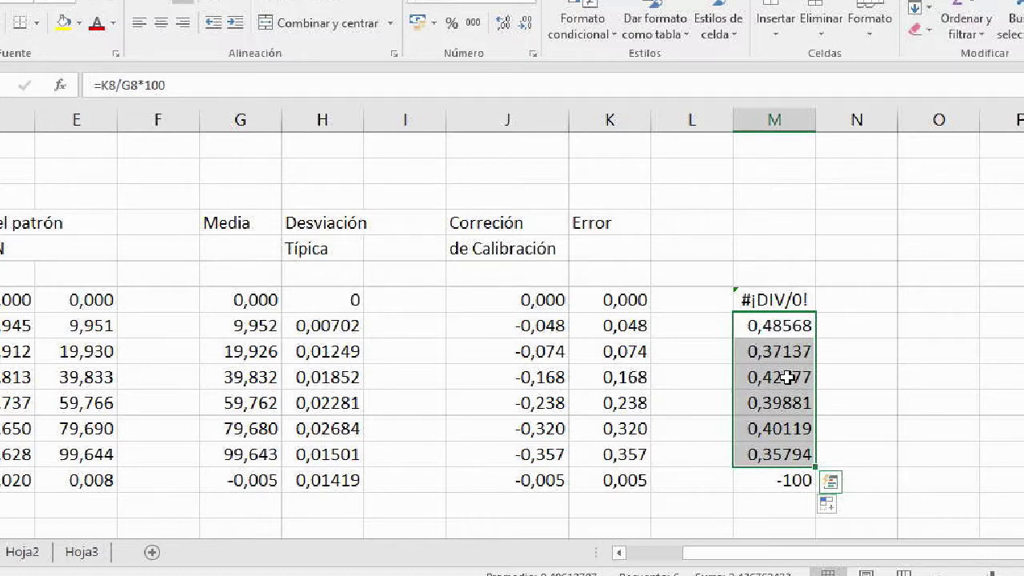
left_click(783, 351)
left_click(778, 403)
left_click(780, 428)
left_click(781, 453)
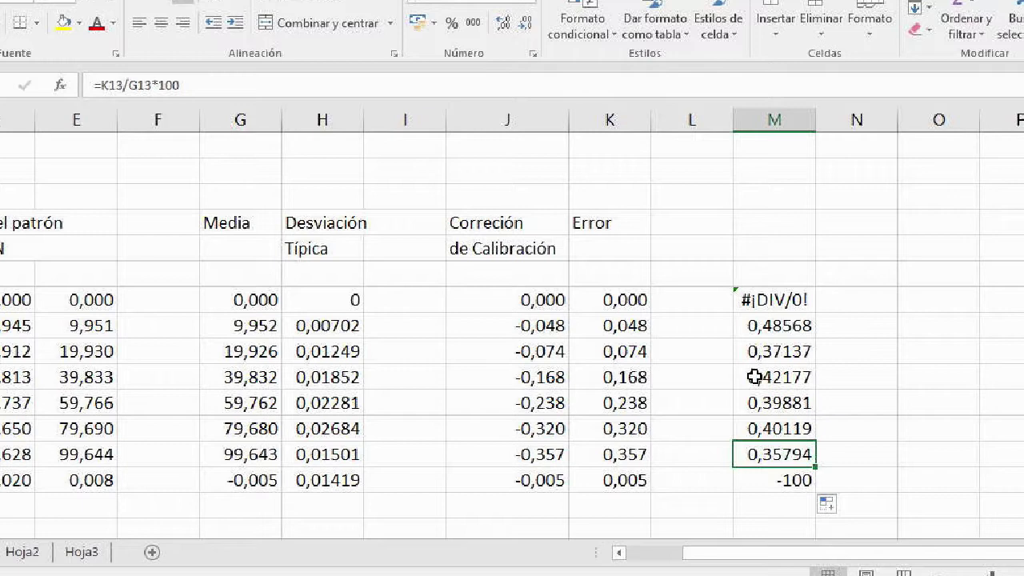
left_click_drag(803, 324, 773, 475)
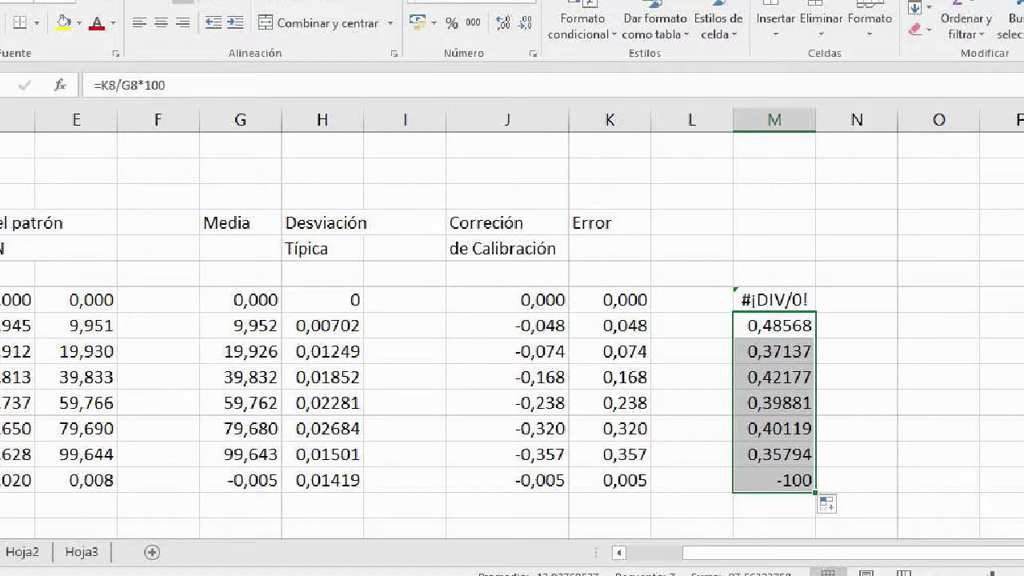
Step: Check the instrument readings in A8:A13 that belong to the percentage errors
mouse_move(387, 574)
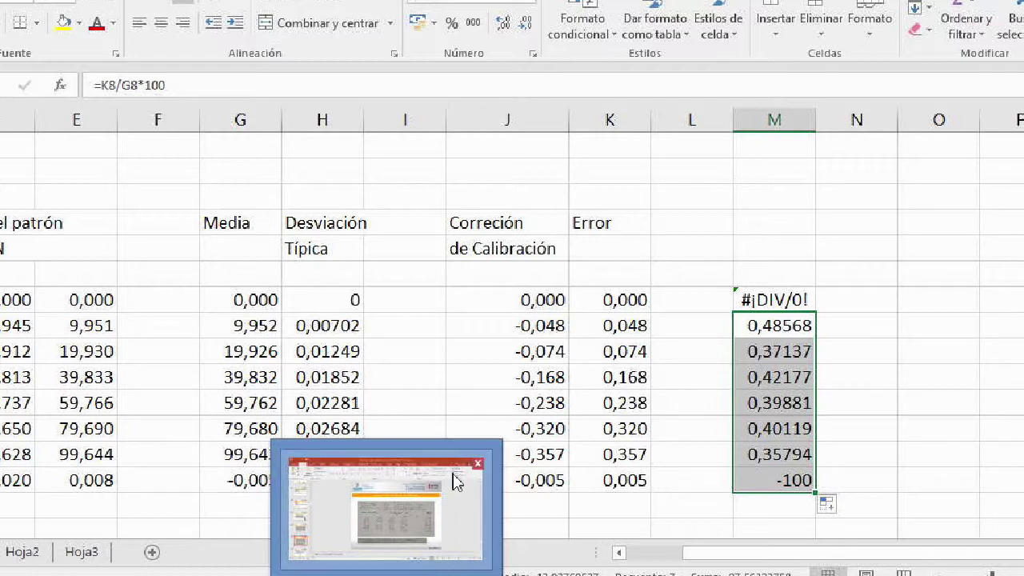
scroll(512, 352, "down", 1)
left_click_drag(720, 552, 666, 552)
left_click_drag(12, 230, 22, 379)
left_click_drag(59, 251, 56, 376)
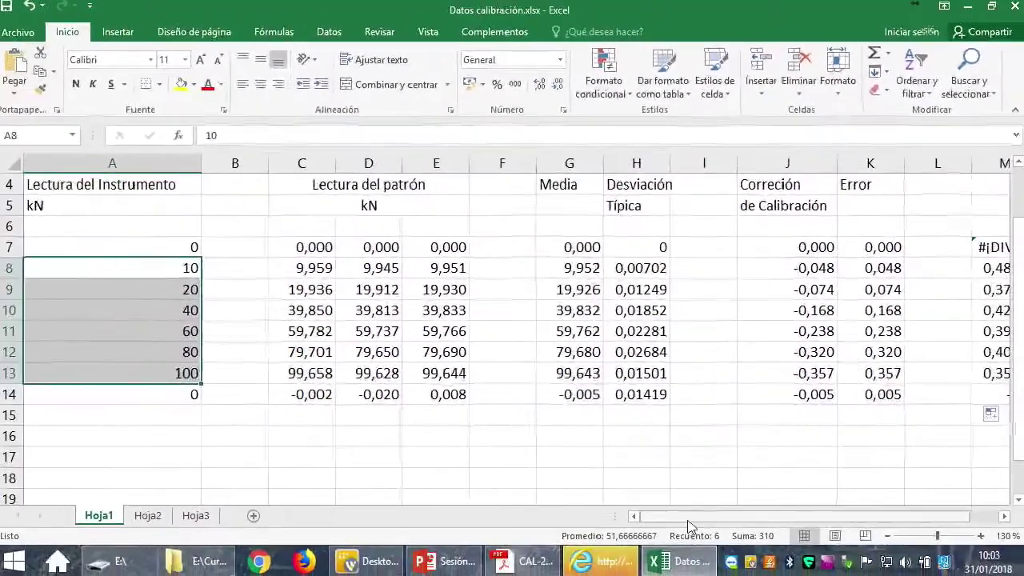
Step: Try plotting the percentage errors in M8:M13 as a 2D line chart with markers, and delete the chart
left_click_drag(688, 519, 708, 519)
left_click_drag(818, 270, 809, 372)
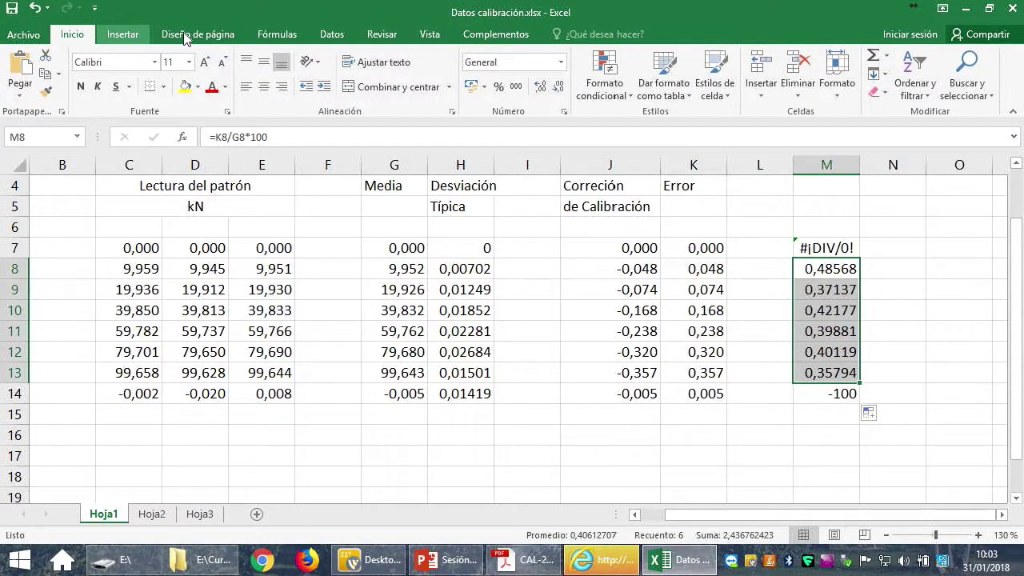
scroll(171, 35, "down", 2)
scroll(210, 53, "up", 1)
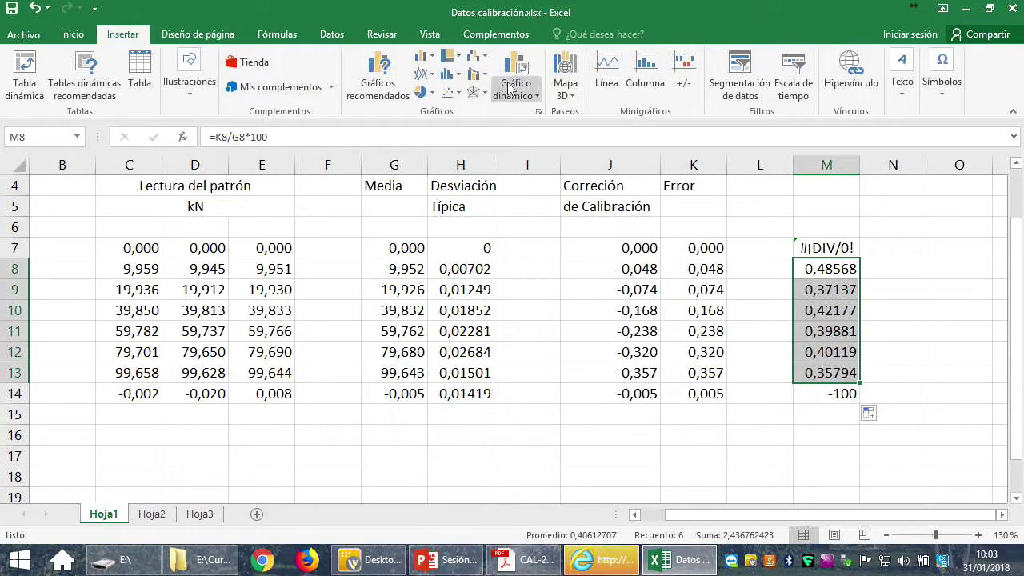
left_click(422, 74)
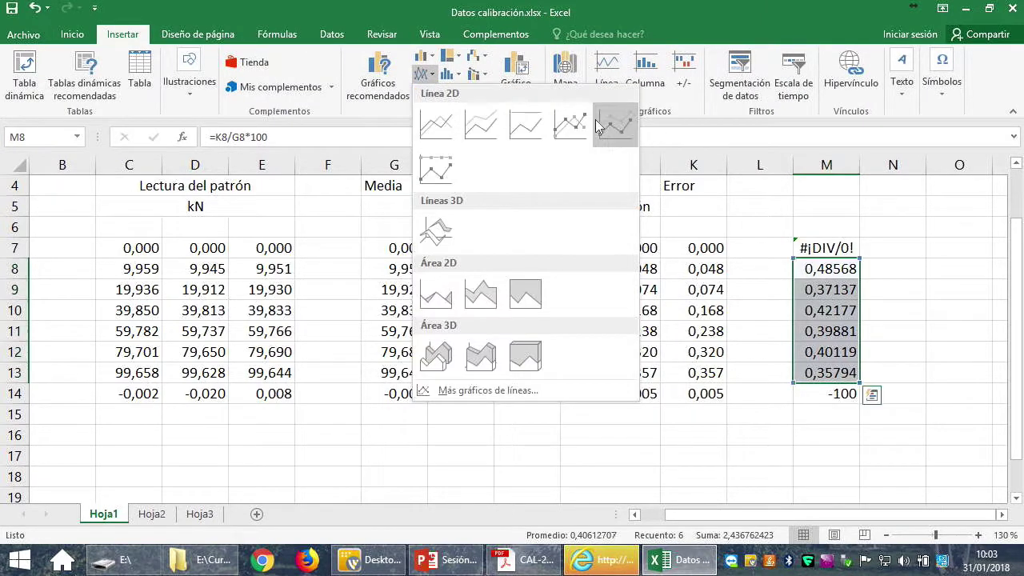
left_click(569, 121)
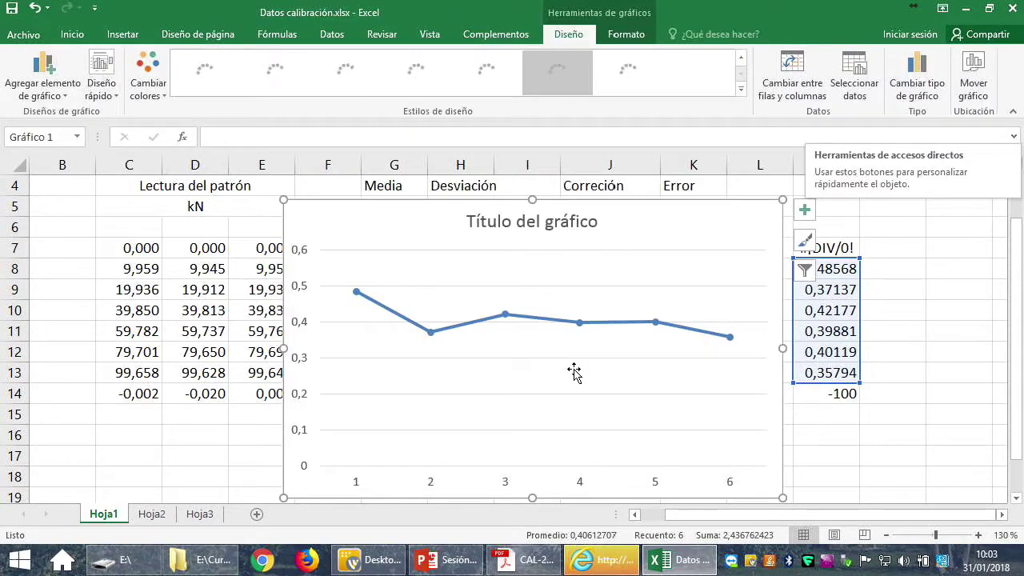
key("Escape")
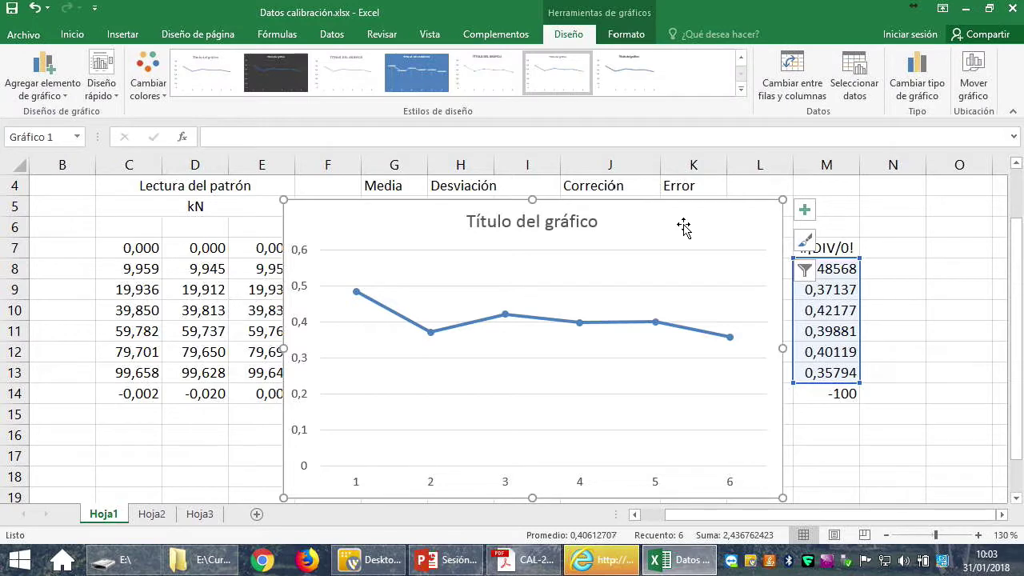
key("Delete")
Step: Compare the instrument readings in A8:A13 with the percentage errors in M8:M13
left_click_drag(742, 514, 719, 515)
left_click_drag(183, 272, 177, 373)
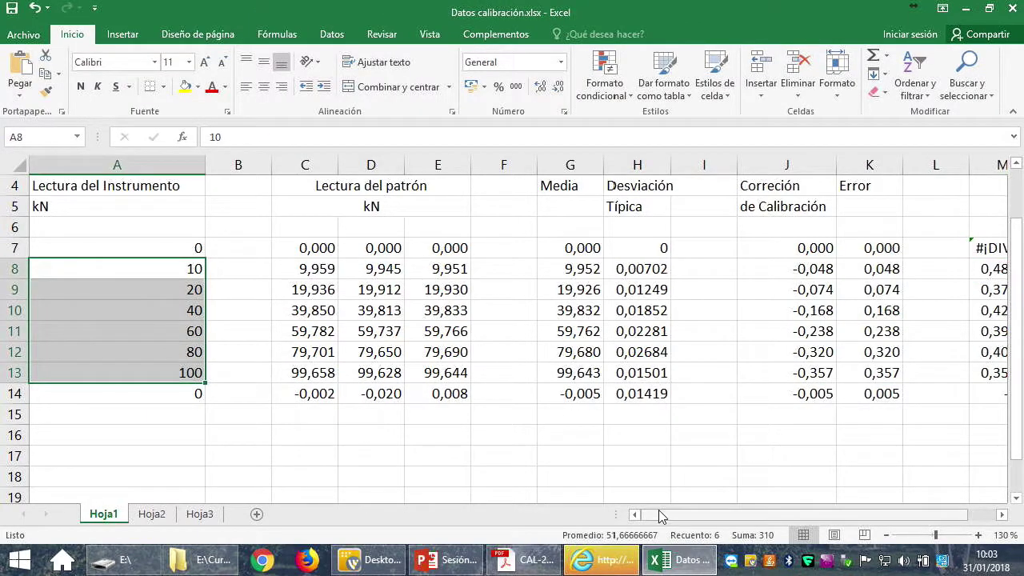
left_click_drag(732, 515, 792, 518)
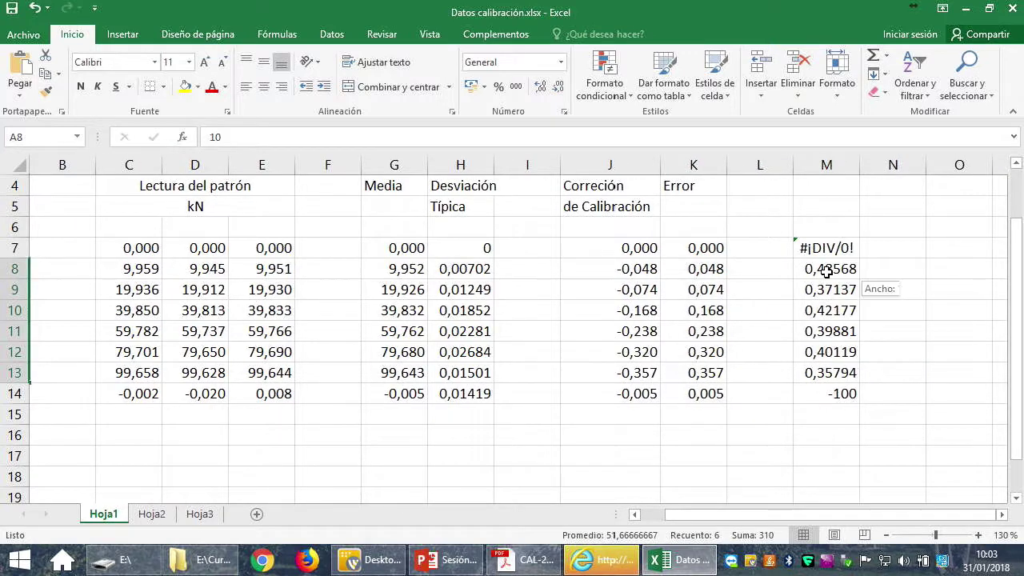
left_click(822, 354, "shift")
left_click(756, 374)
scroll(693, 380, "down", 3)
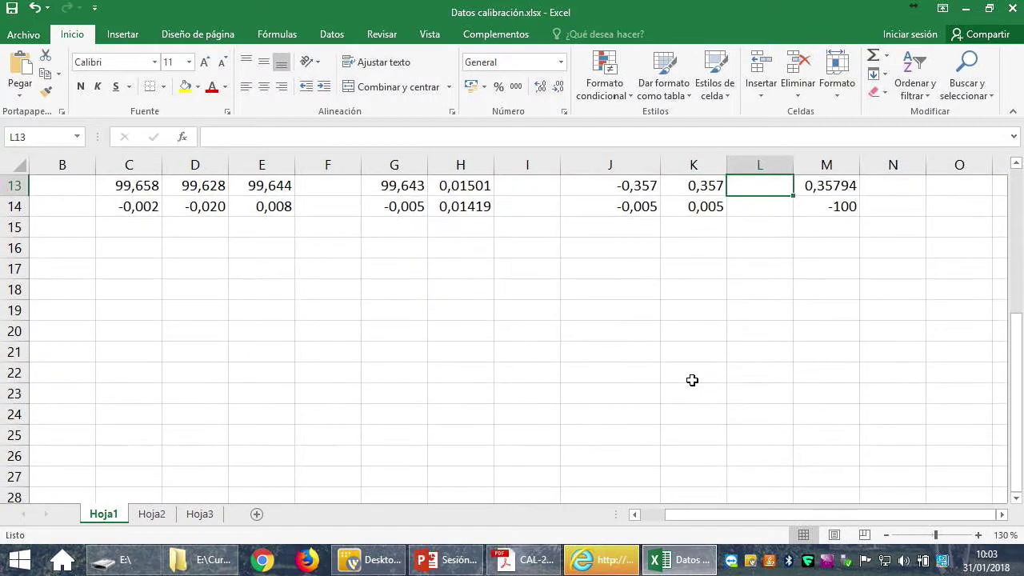
scroll(692, 380, "up", 2)
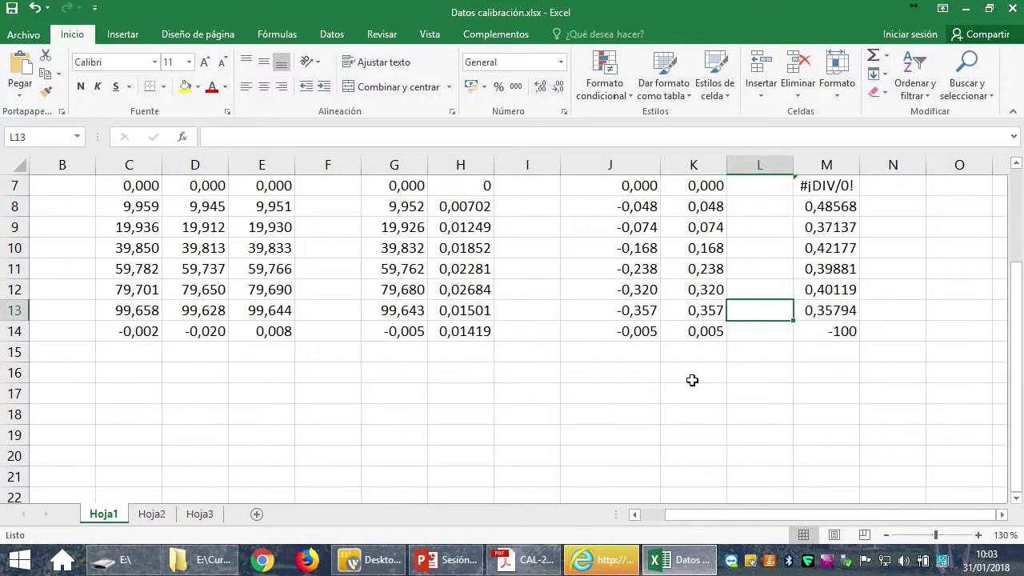
scroll(692, 380, "up", 1)
left_click_drag(775, 514, 712, 519)
left_click_drag(193, 269, 194, 372)
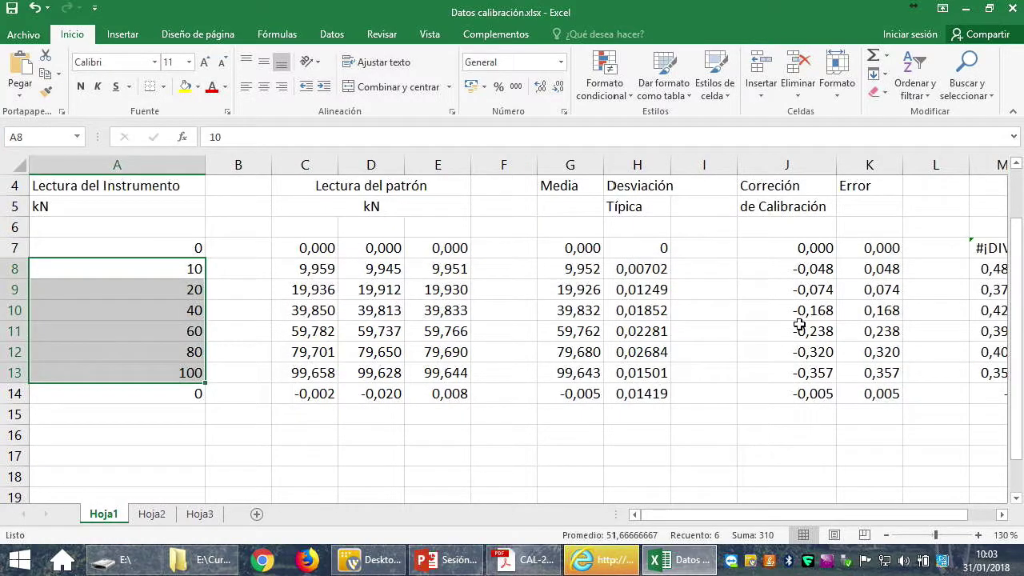
left_click(989, 261, "shift")
left_click_drag(201, 265, 189, 373)
Step: Insert an XY scatter chart with straight lines and markers from the percentage error column M
mouse_move(989, 267)
left_mouse_down()
mouse_move(984, 323)
mouse_move(986, 267)
left_mouse_up()
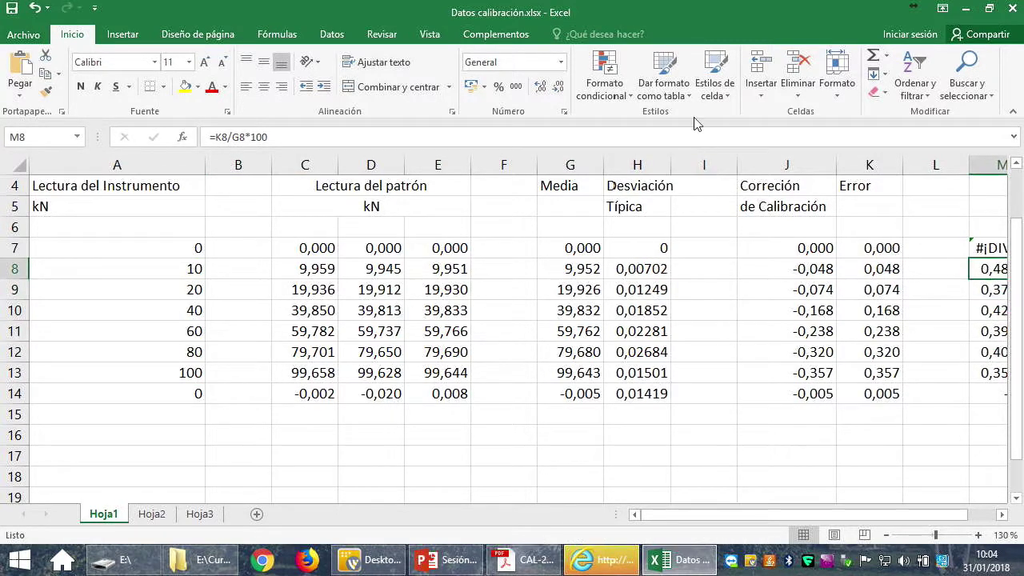
left_click(188, 34)
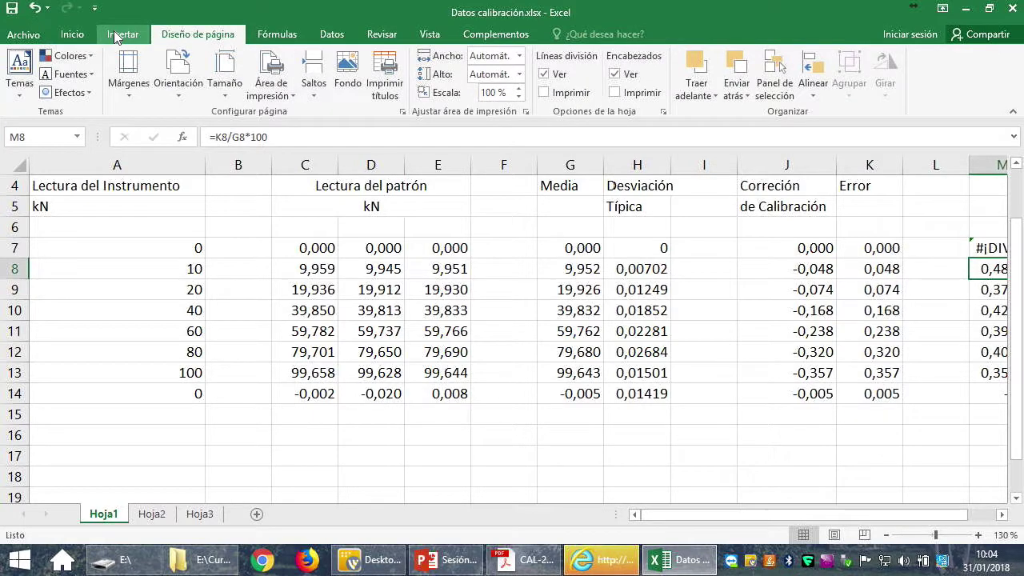
left_click(118, 34)
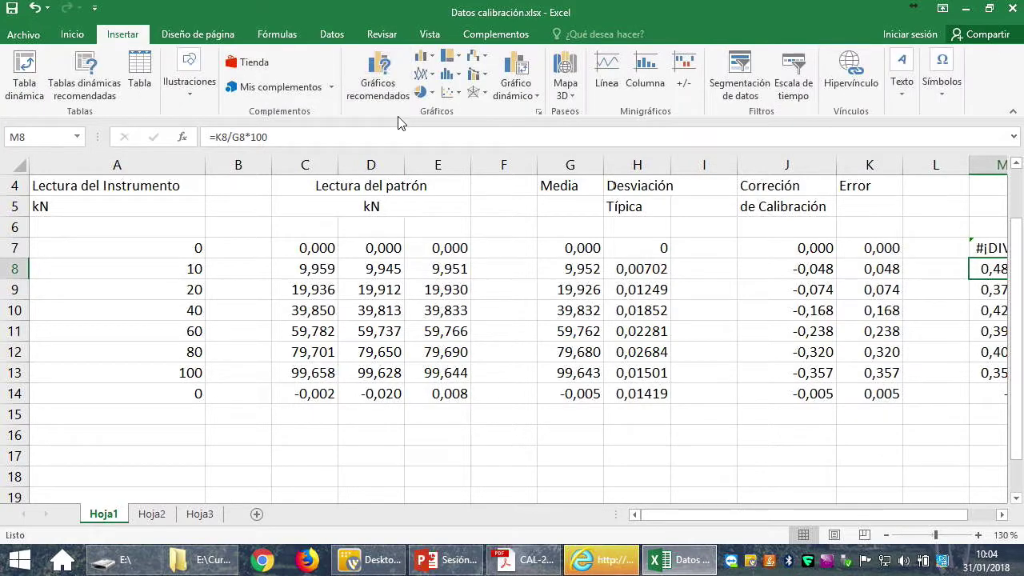
left_click(538, 115)
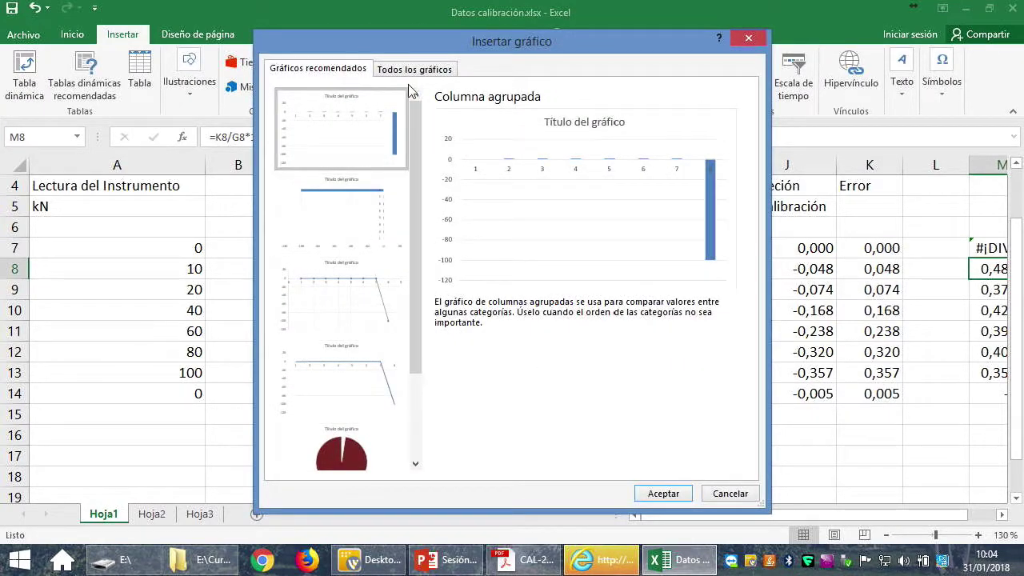
left_click(412, 70)
left_click(381, 232)
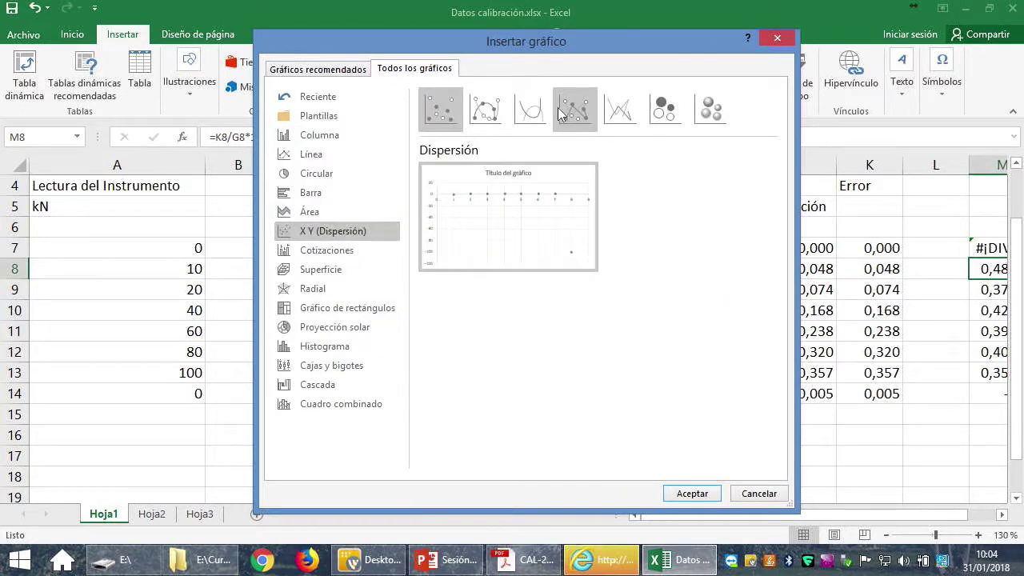
left_click(560, 108)
left_click(692, 493)
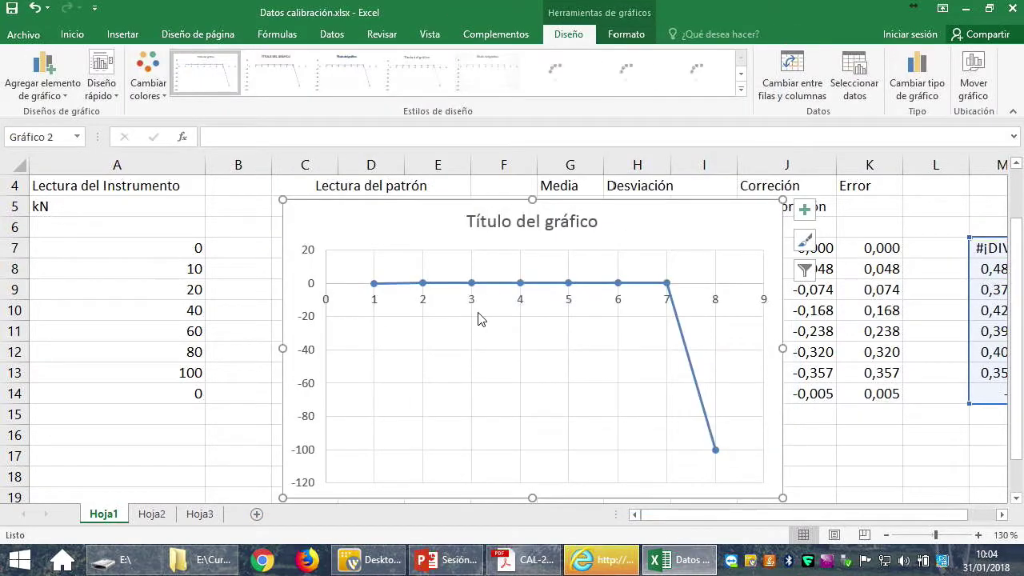
Step: Remove the existing series from the scatter chart's data source
left_click(496, 289)
right_click(496, 290)
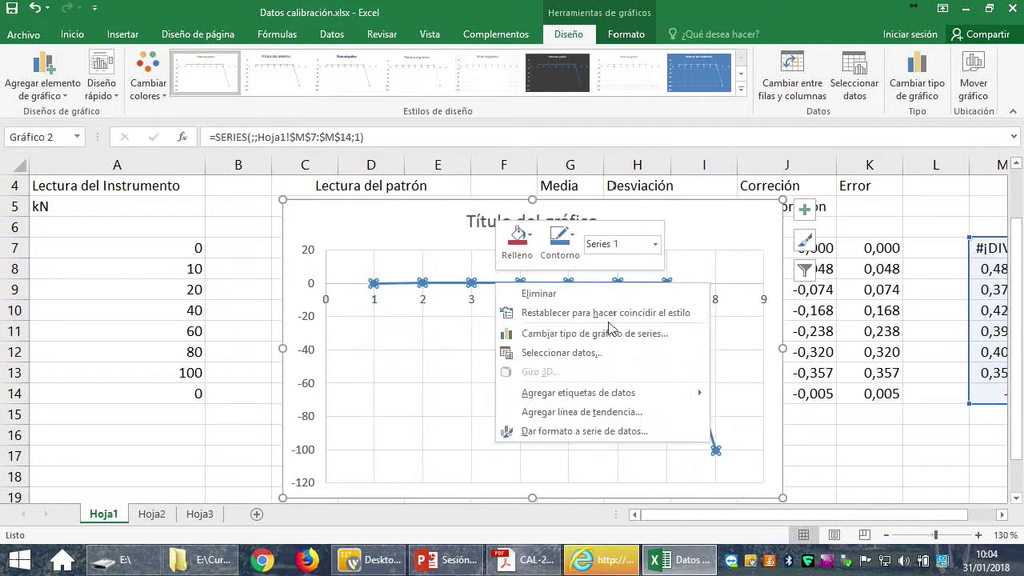
left_click(585, 354)
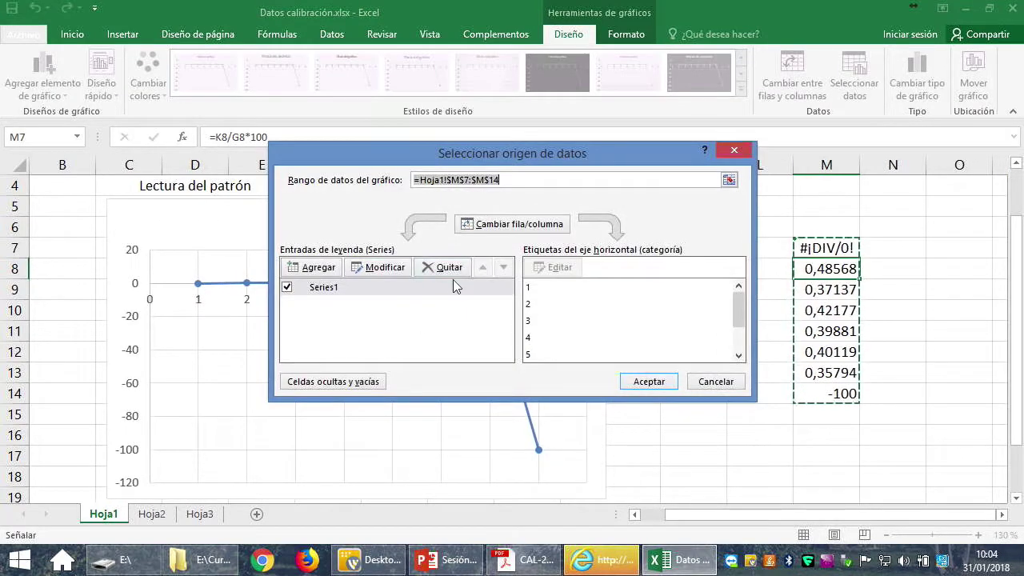
left_click(433, 270)
Step: Add a chart series with the instrument readings A8:A13 as X values and the percentage errors M8:M13 as Y values
left_click(318, 269)
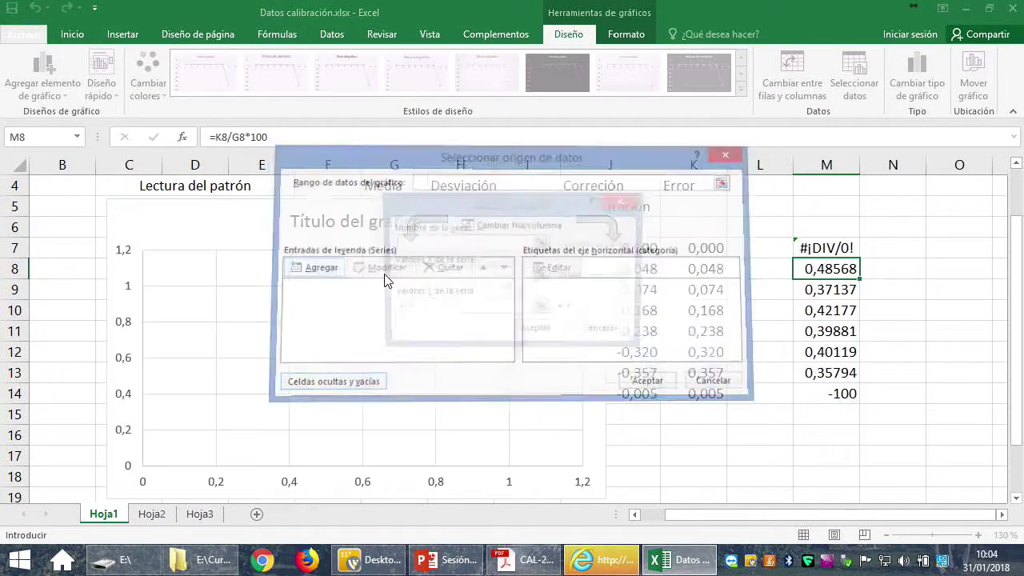
left_click(542, 276)
left_click_drag(756, 513, 735, 513)
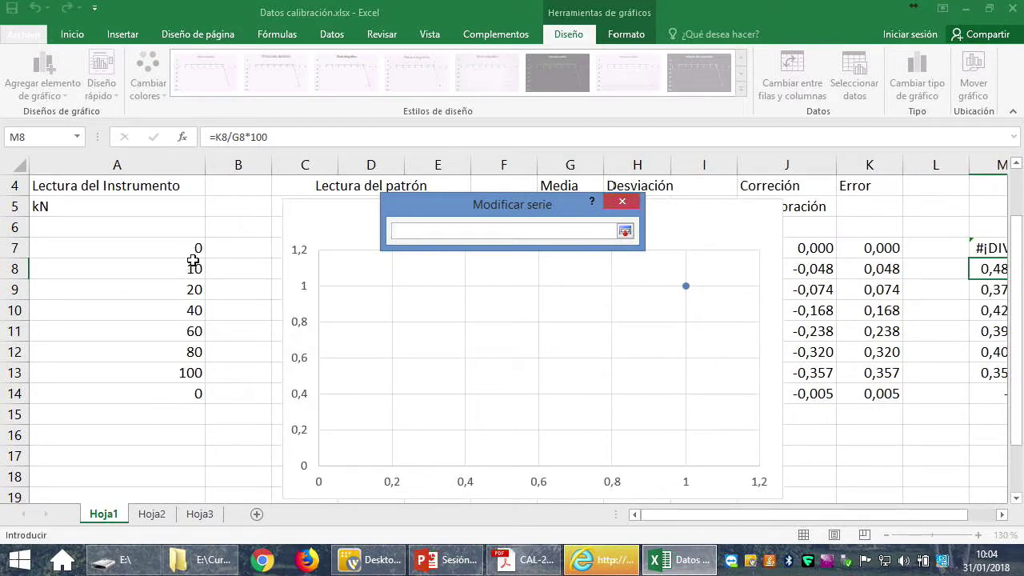
left_click_drag(194, 268, 184, 365)
key("Tab")
left_click_drag(969, 274, 971, 376)
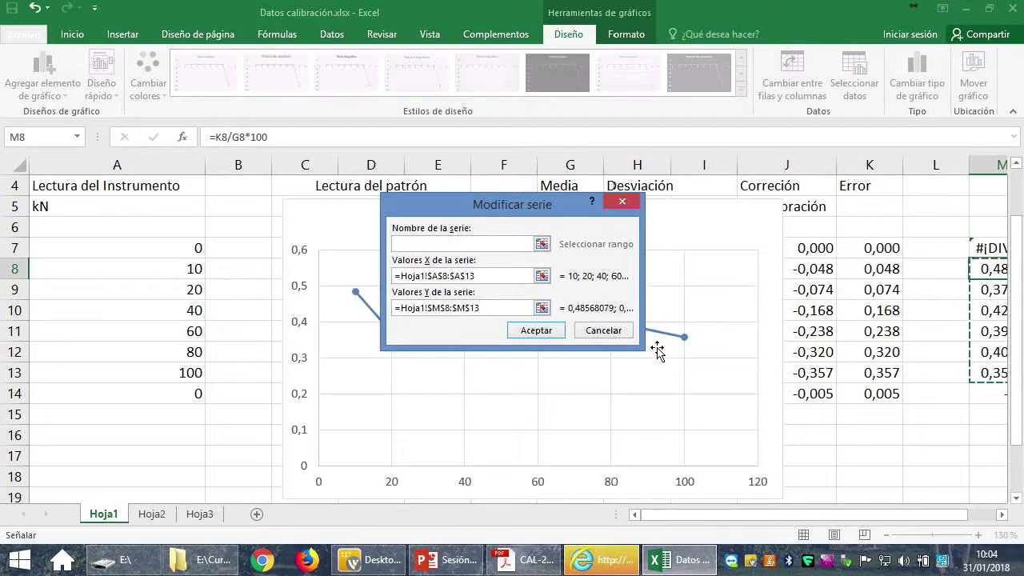
left_click(540, 336)
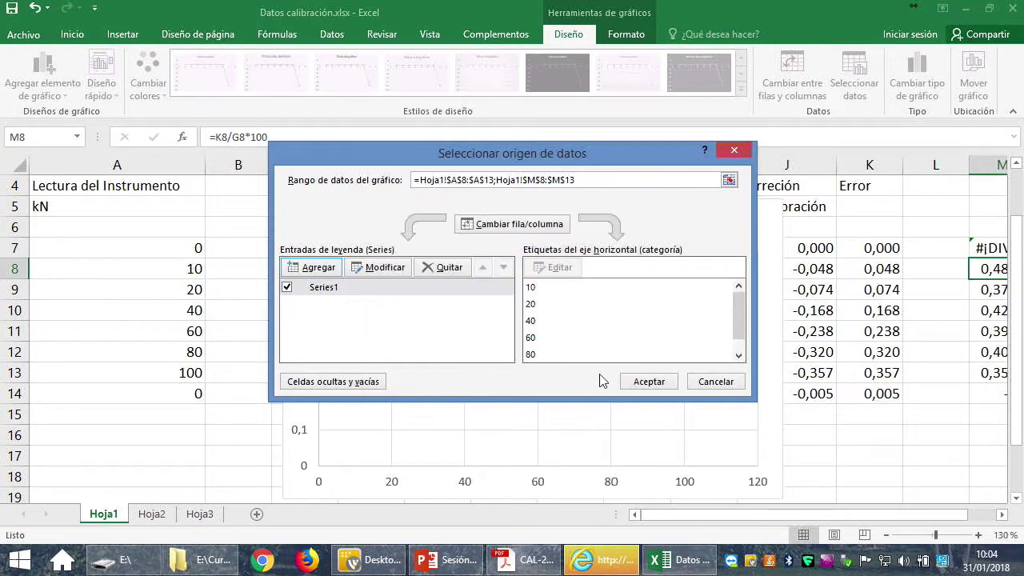
left_click(667, 382)
Step: Add a linear trendline to the percentage error series in the scatter chart
scroll(500, 404, "up", 1)
scroll(500, 404, "down", 1)
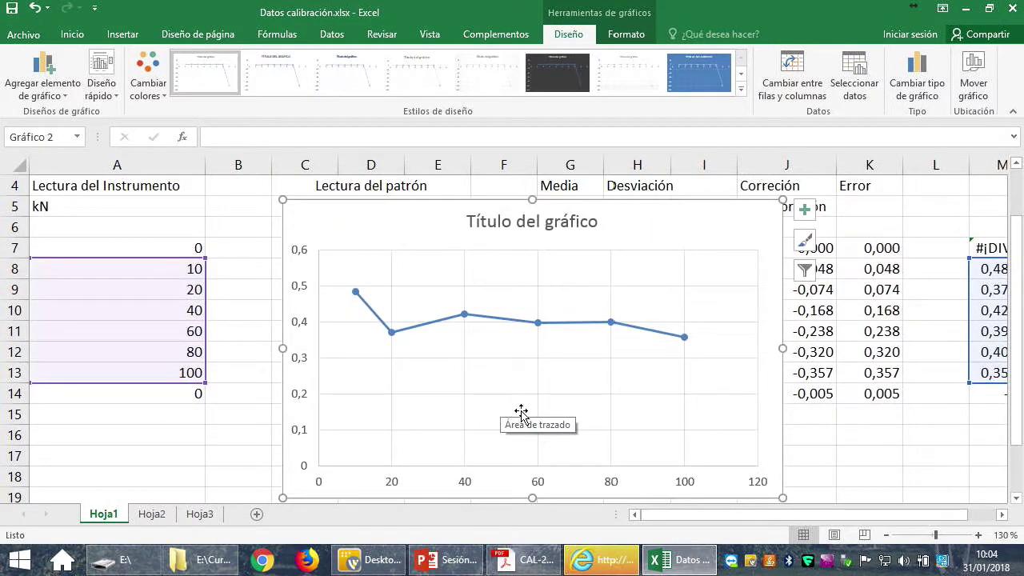
scroll(545, 406, "down", 1)
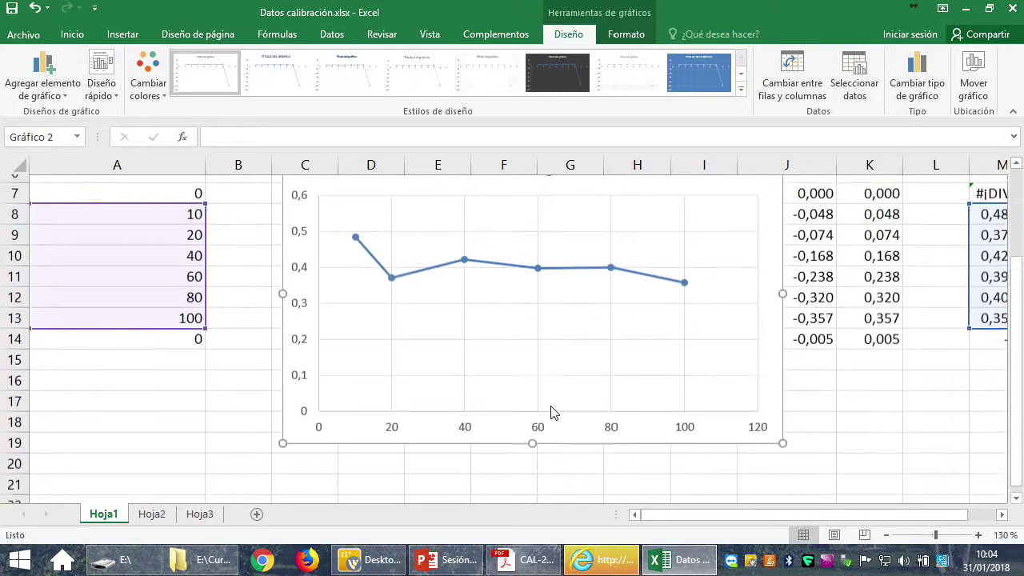
scroll(551, 408, "up", 1)
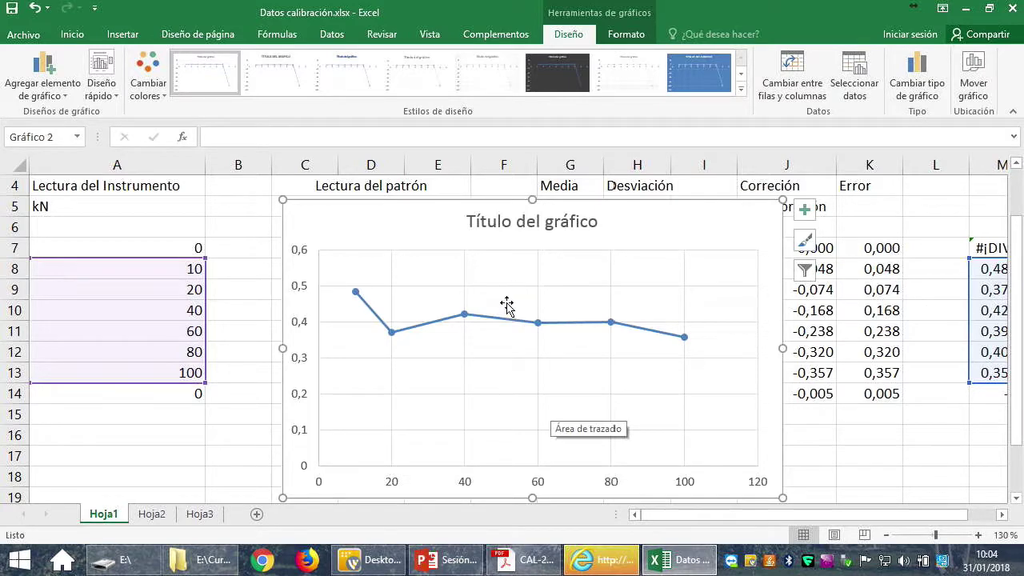
left_click(484, 318)
right_click(484, 318)
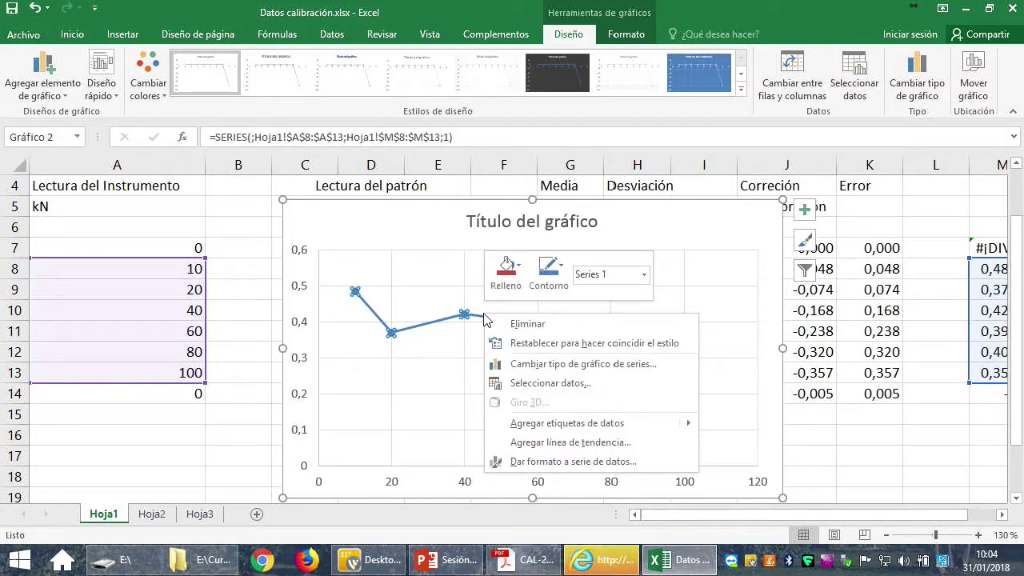
left_click(574, 443)
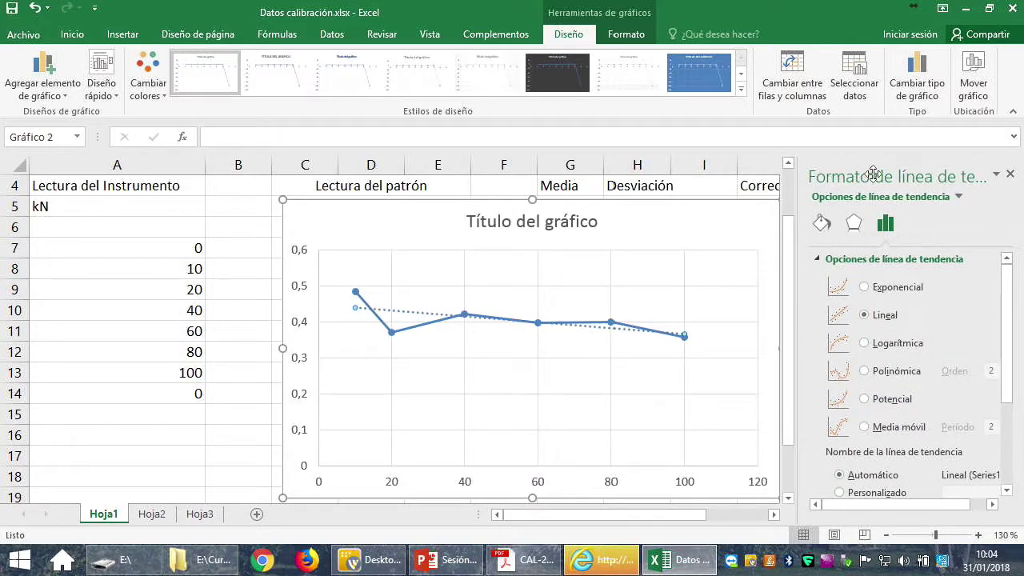
Step: Display the trendline equation on the chart and place its label below the curve, near the 20 kN point
scroll(884, 336, "down", 5)
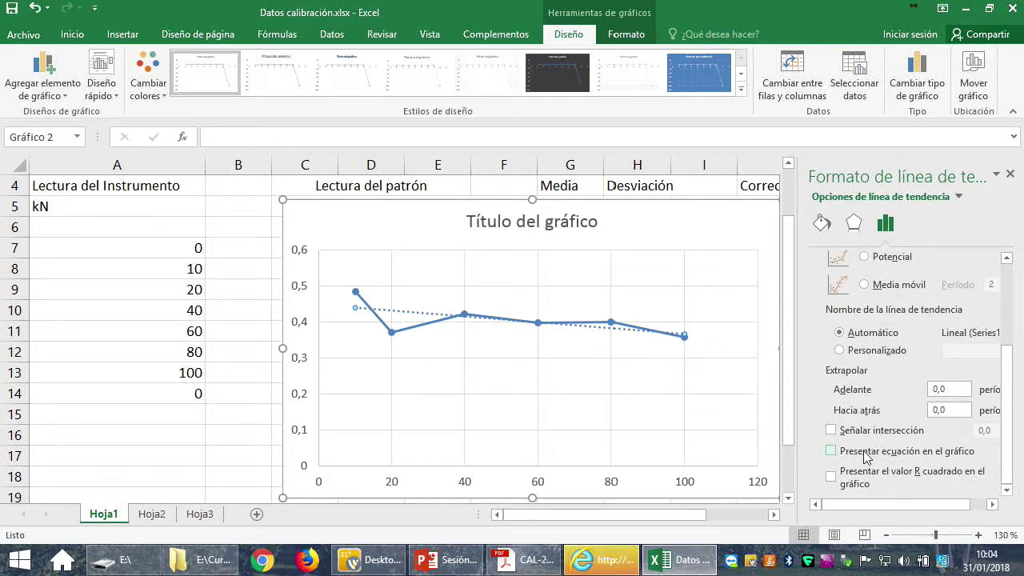
left_click(832, 451)
left_click_drag(620, 336, 406, 362)
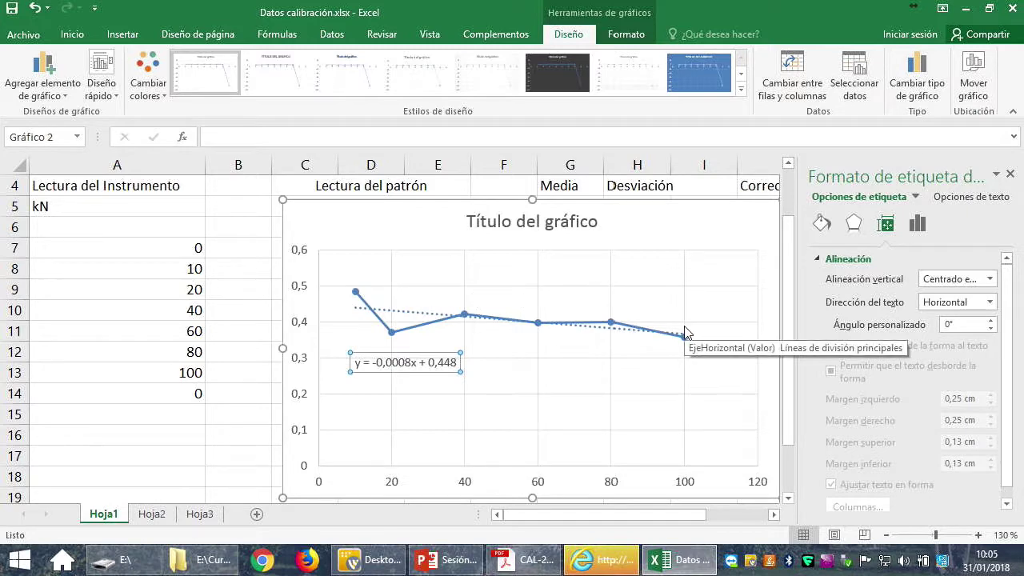
Step: Move the chart beside the standard deviation column, starting at row 7, so it uncovers the instrument and standard readings
left_click_drag(697, 235, 771, 261)
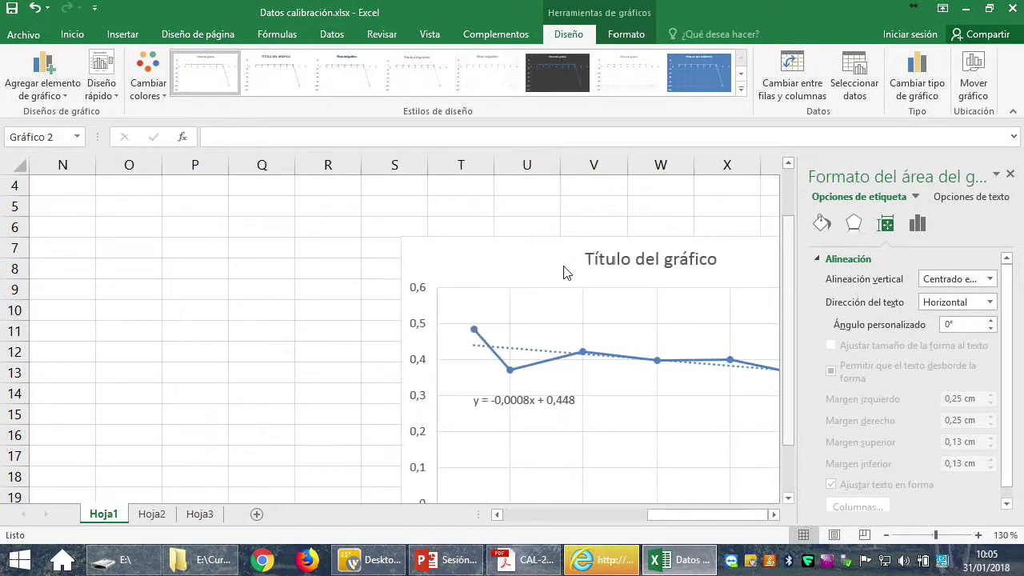
left_click_drag(527, 247, 328, 227)
left_click_drag(672, 514, 521, 515)
left_click_drag(407, 222, 756, 261)
left_click_drag(693, 263, 754, 262)
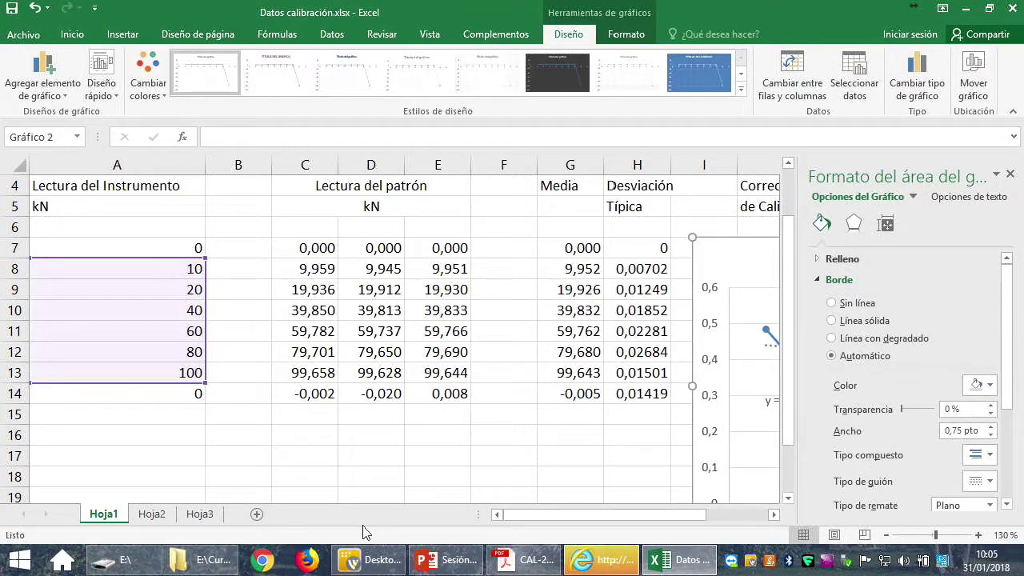
Step: Consult the machine class error limits on slide 43 of the PowerPoint presentation and return to the Excel workbook
left_click(445, 559)
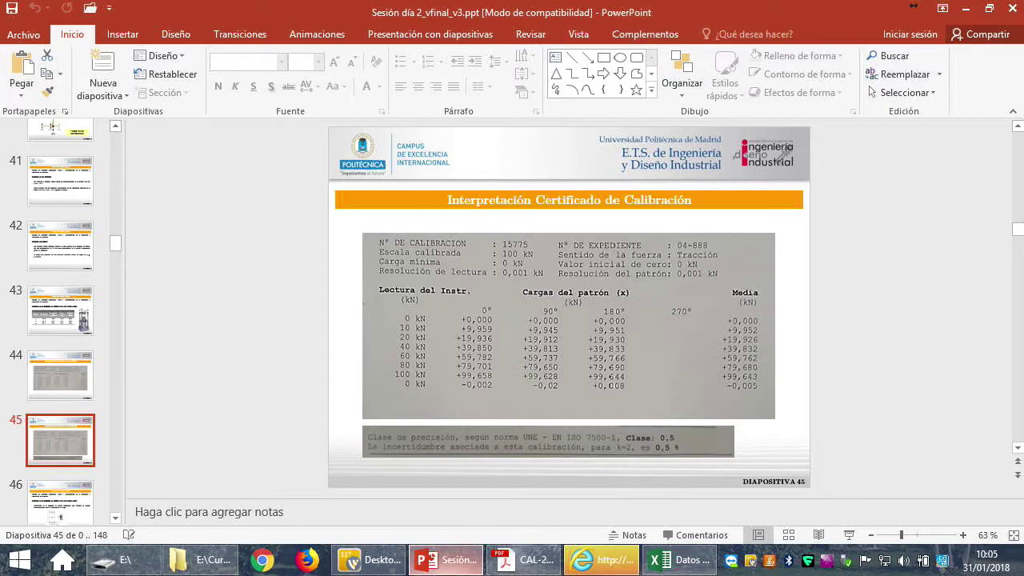
left_click(60, 320)
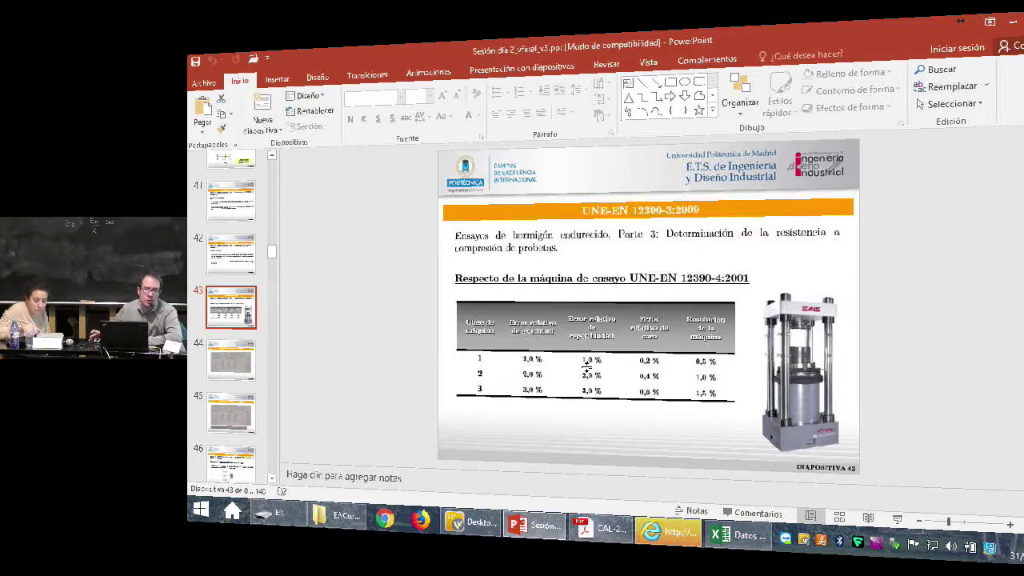
left_click(728, 534)
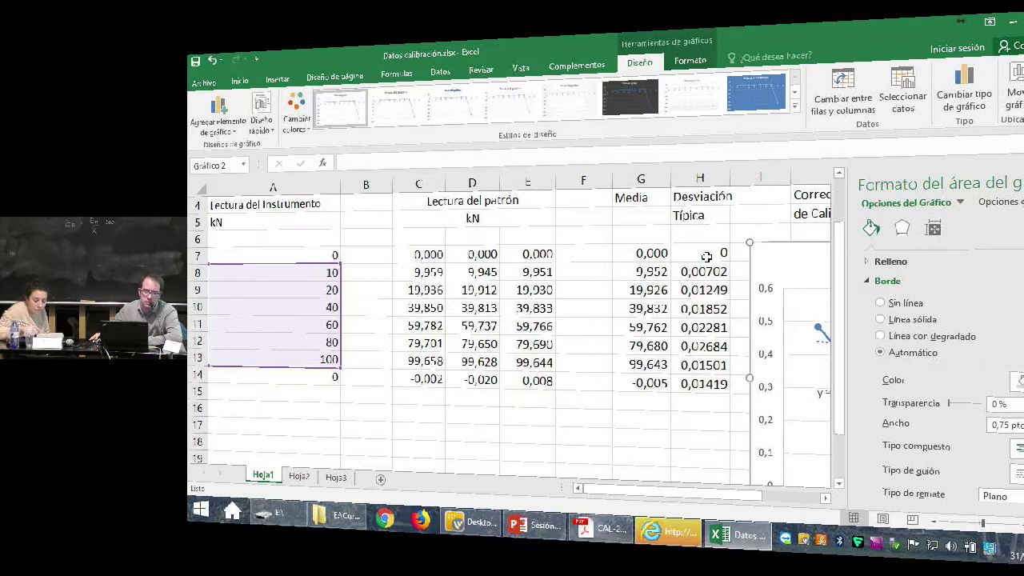
Step: Review the third series of standard readings in E7:E14
left_click(513, 257)
key("Down")
key("Down")
key("Down")
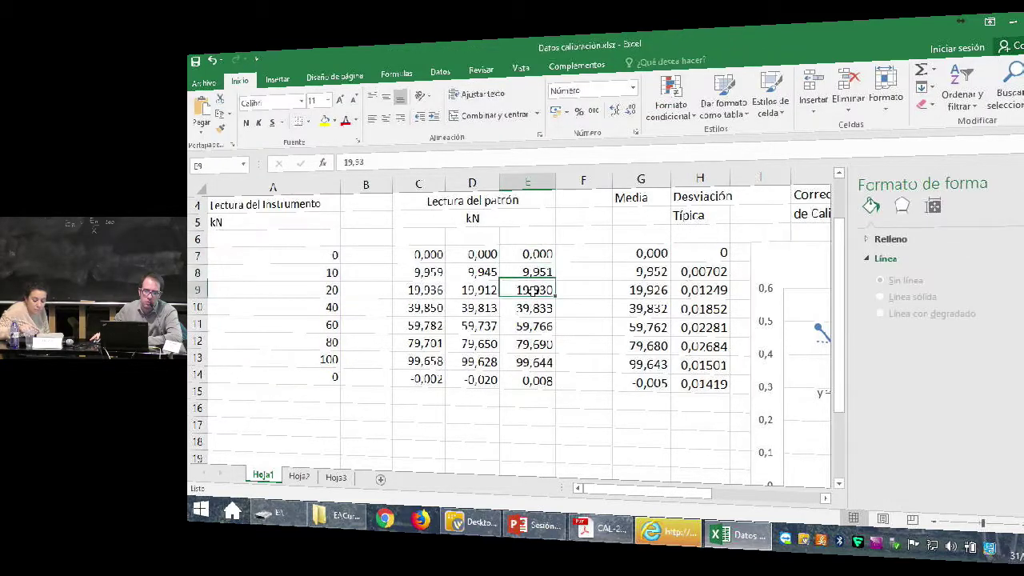
left_click_drag(535, 389, 529, 255)
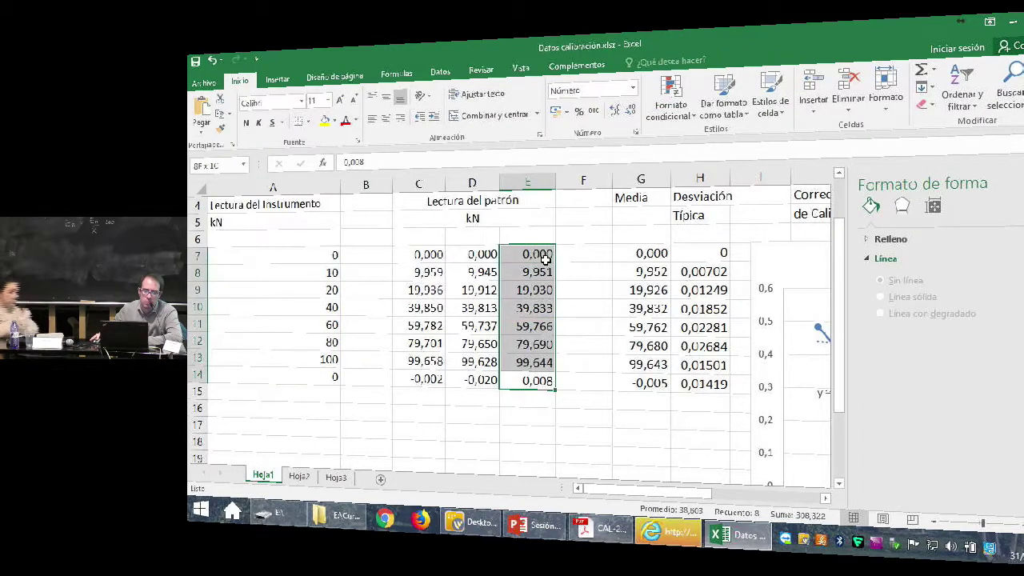
Step: Examine the standard deviations in H7:H14 across the calibration points
left_click_drag(716, 254, 700, 384)
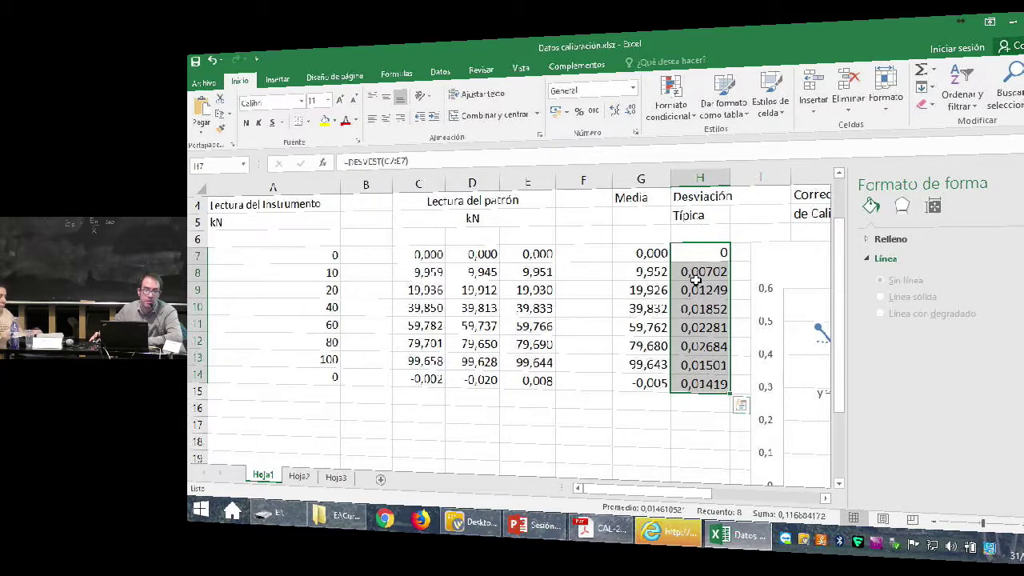
scroll(709, 361, "down", 1)
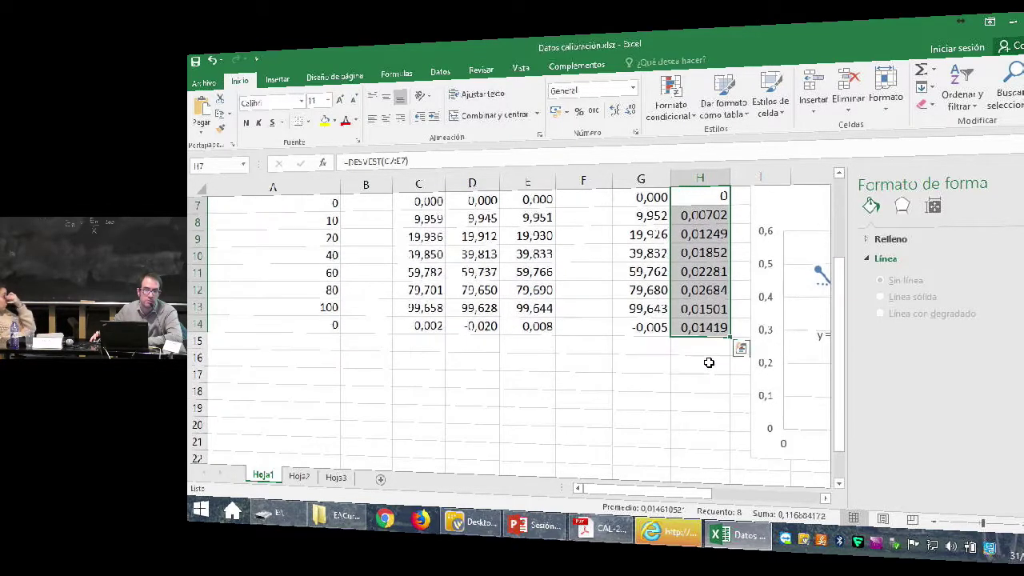
scroll(711, 344, "up", 1)
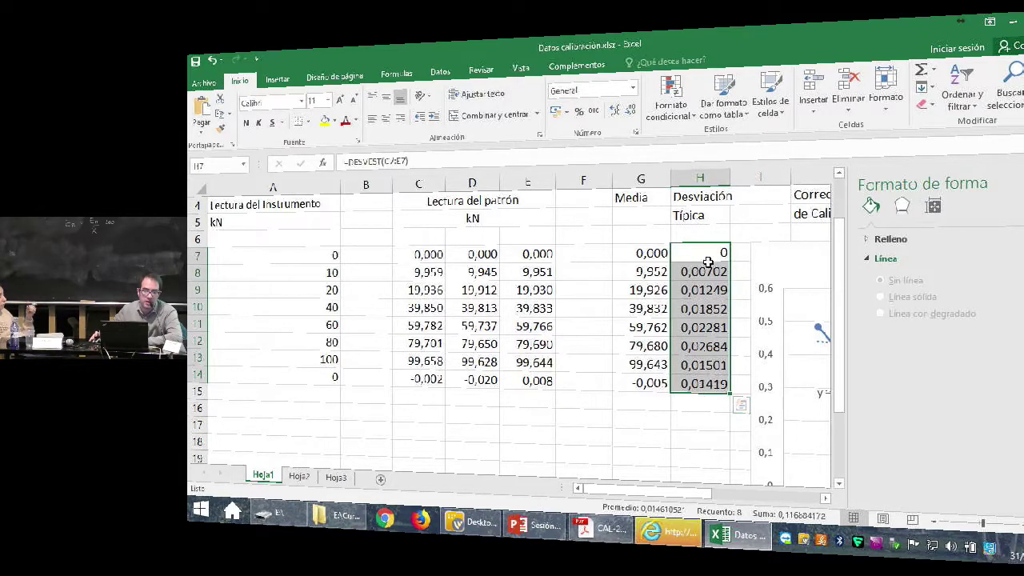
left_click(702, 420)
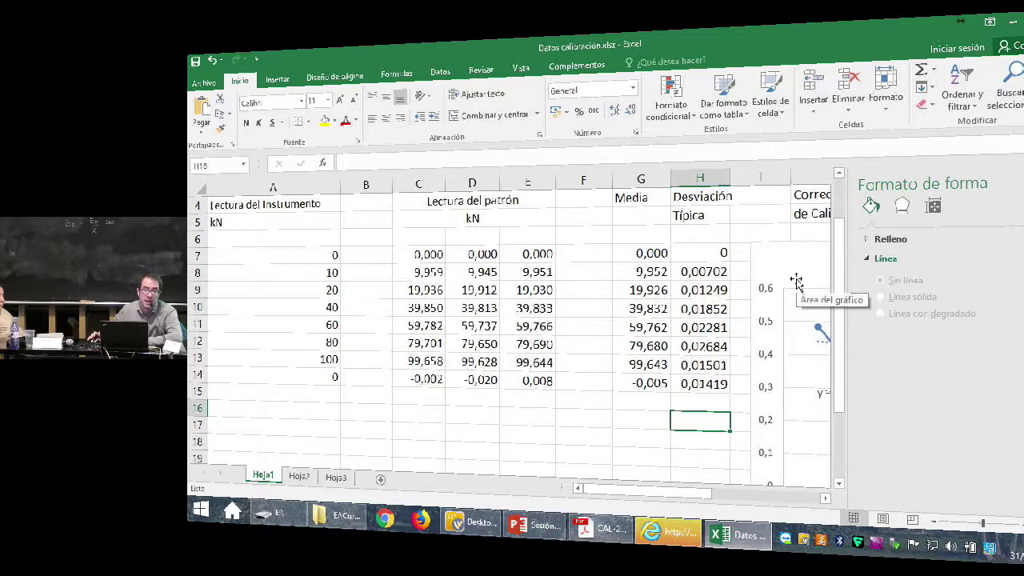
left_click_drag(692, 255, 703, 382)
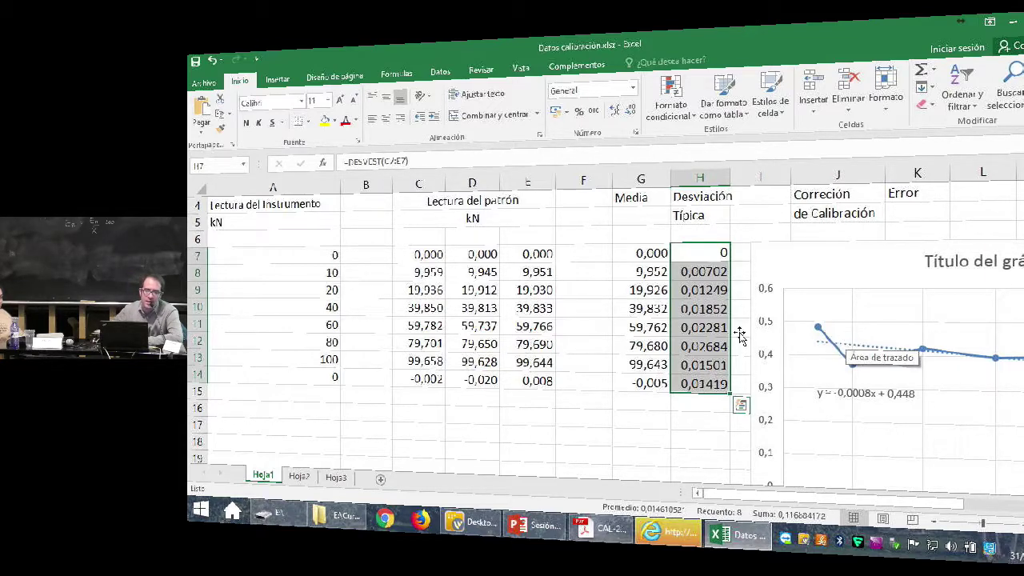
Step: Compute the pooled standard deviation in H16 with =RAIZ(SUMA.CUADRADOS(H7:H14)/8)
left_click(688, 426)
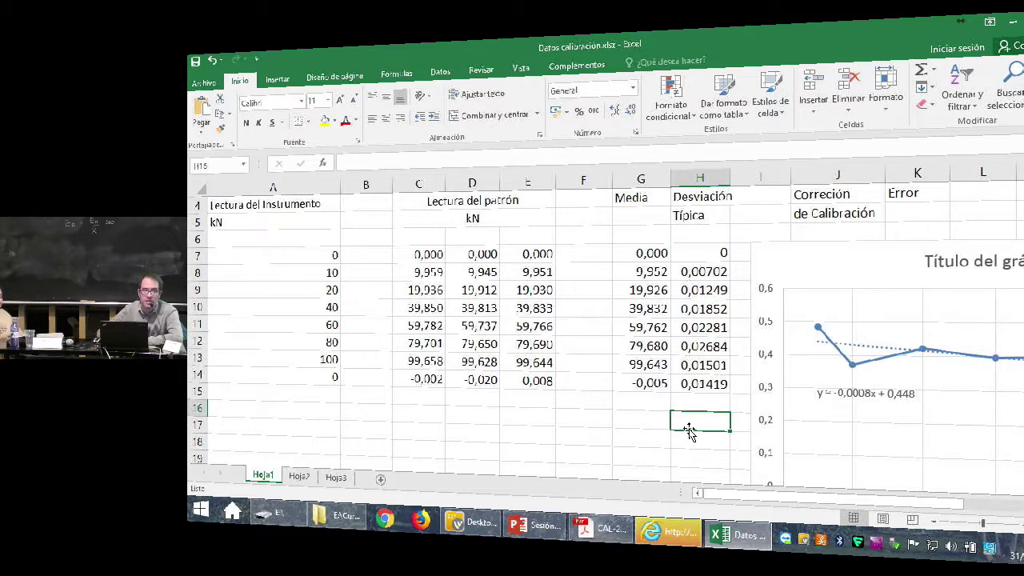
left_click(706, 254)
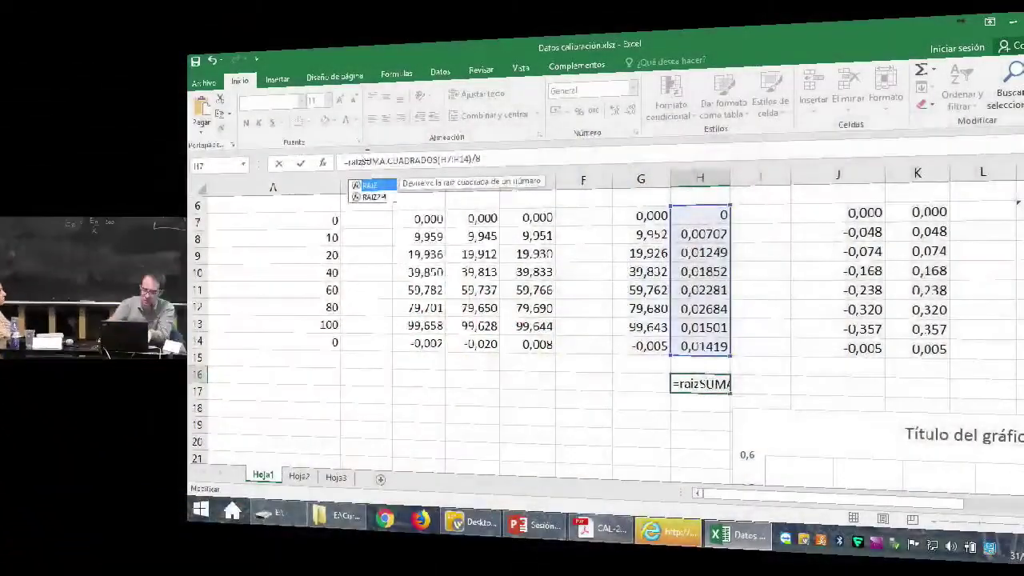
type("(SUMA.CUADRADOS(H7:H14)/8")
left_click(493, 157)
type(")/8)")
key("Return")
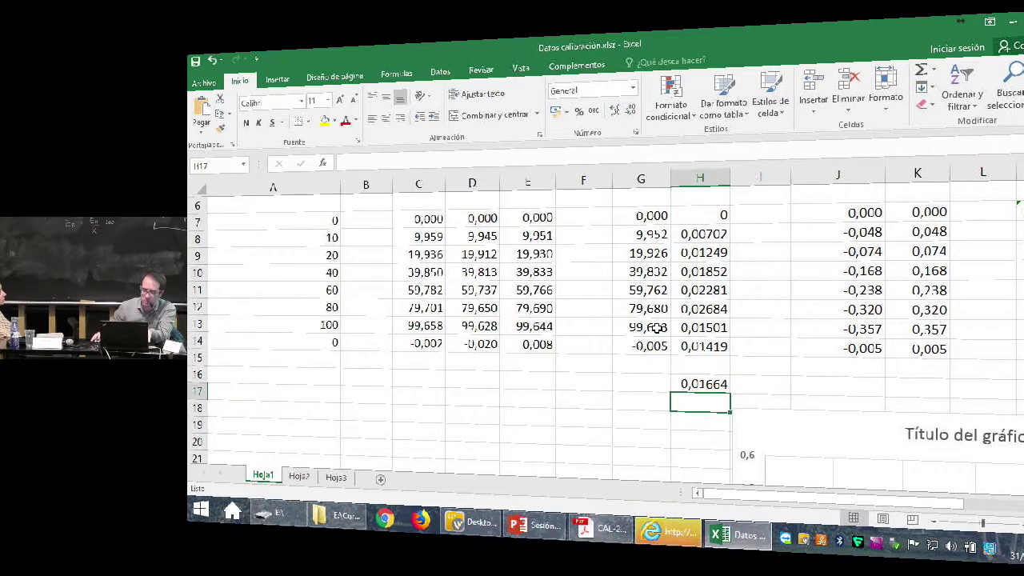
Step: Enter the label "Desviación" in G16 and widen column G so the word fits
left_click(644, 384)
type("De")
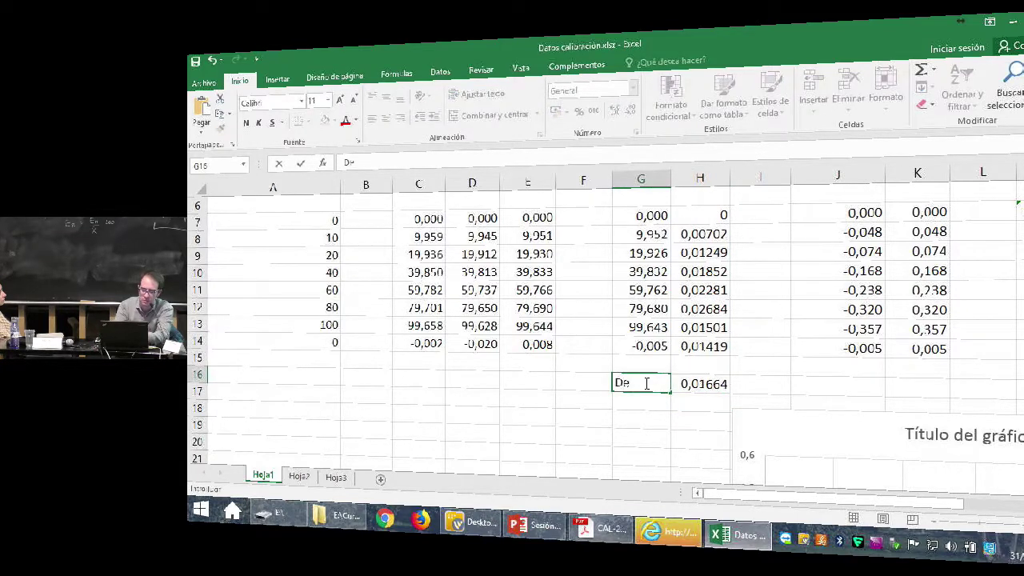
type("sviaci")
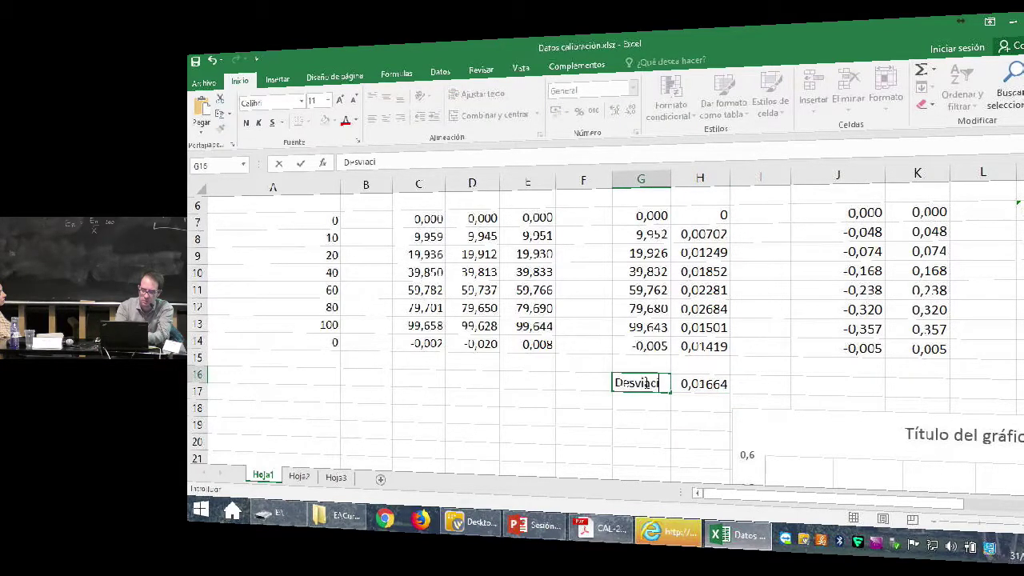
type("ón")
key("Return")
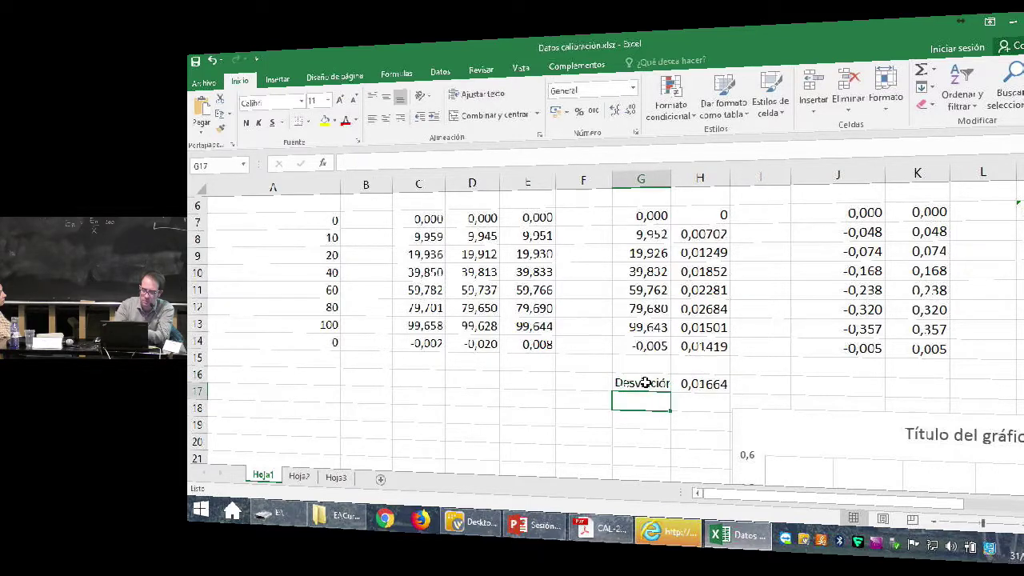
left_click_drag(670, 178, 692, 177)
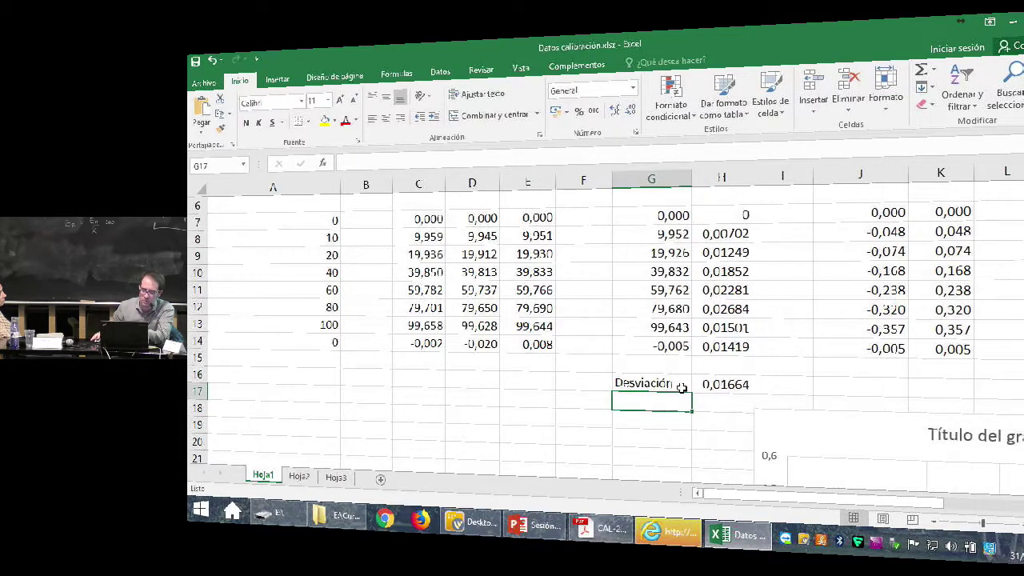
Step: Complete the label beneath "Desviación" with "Típica de la" in G17 and "Máquina" in G18
type("Típica")
key("BackSpace")
key("BackSpace")
key("BackSpace")
type("ica de la")
key("Return")
type("Máquina")
key("Return")
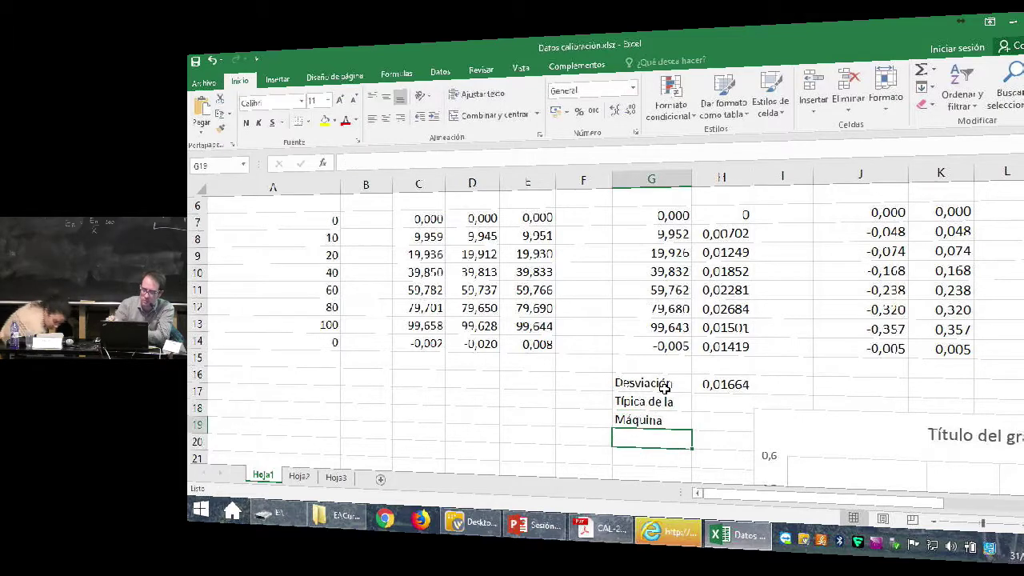
Step: Move the chart down clear of the pooled deviation result and put an outside border around G16:H18
left_click_drag(823, 421, 823, 456)
left_click_drag(640, 382, 716, 425)
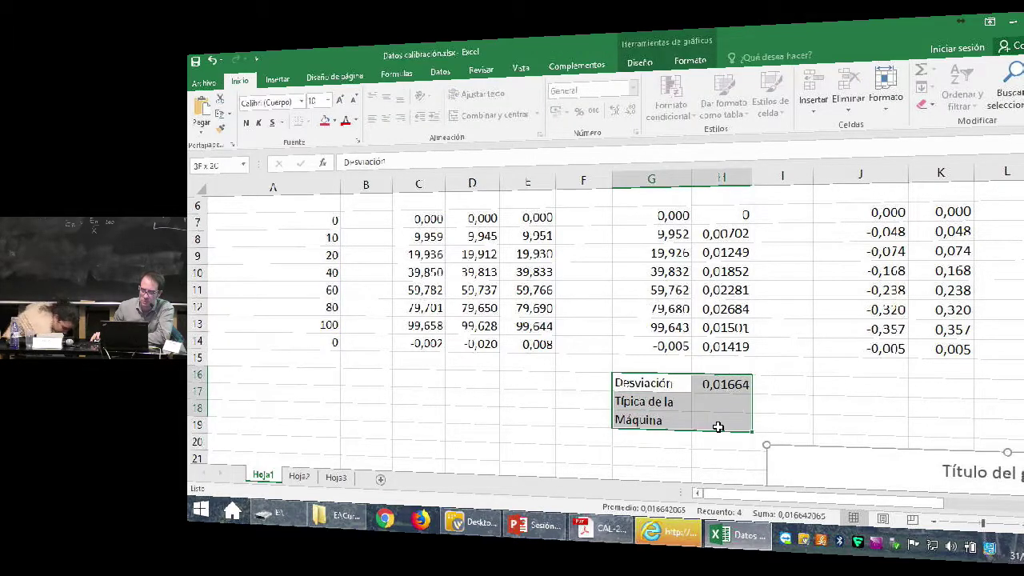
left_click(308, 121)
left_click(352, 264)
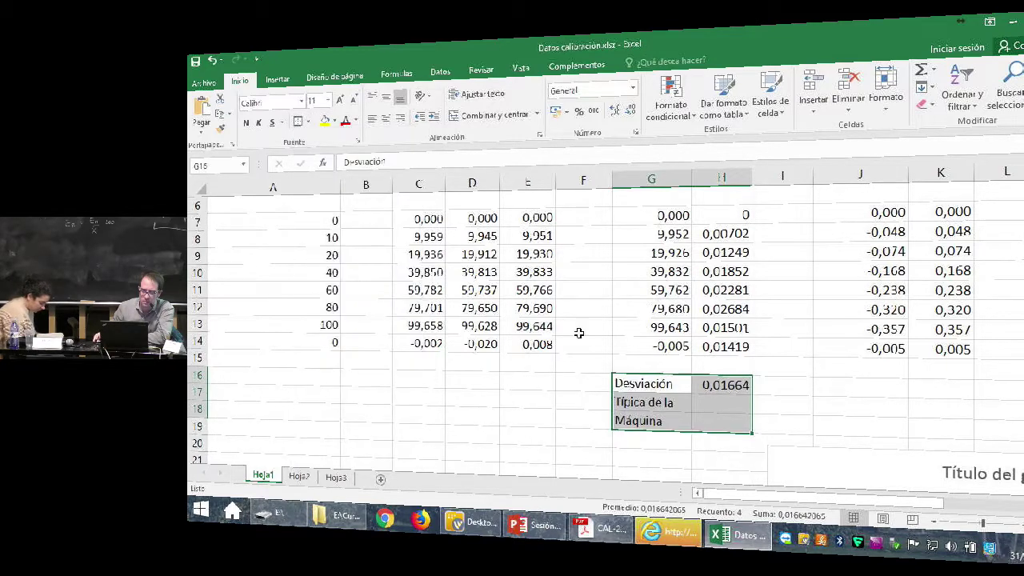
left_click(636, 427)
left_click(624, 446)
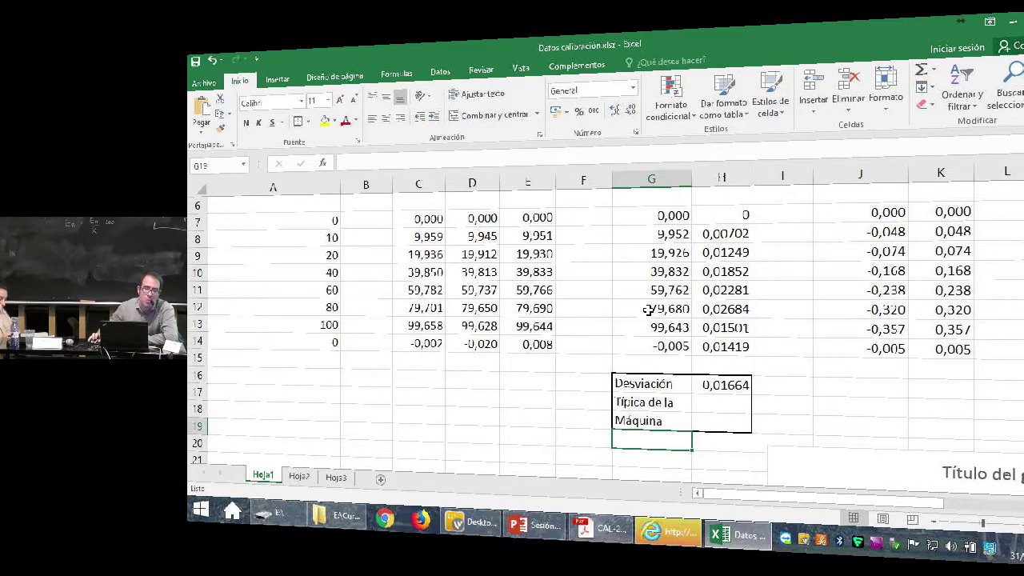
Step: Review the pooled standard deviation formula in H16 against the individual deviations in H7:H14
scroll(744, 388, "up", 2)
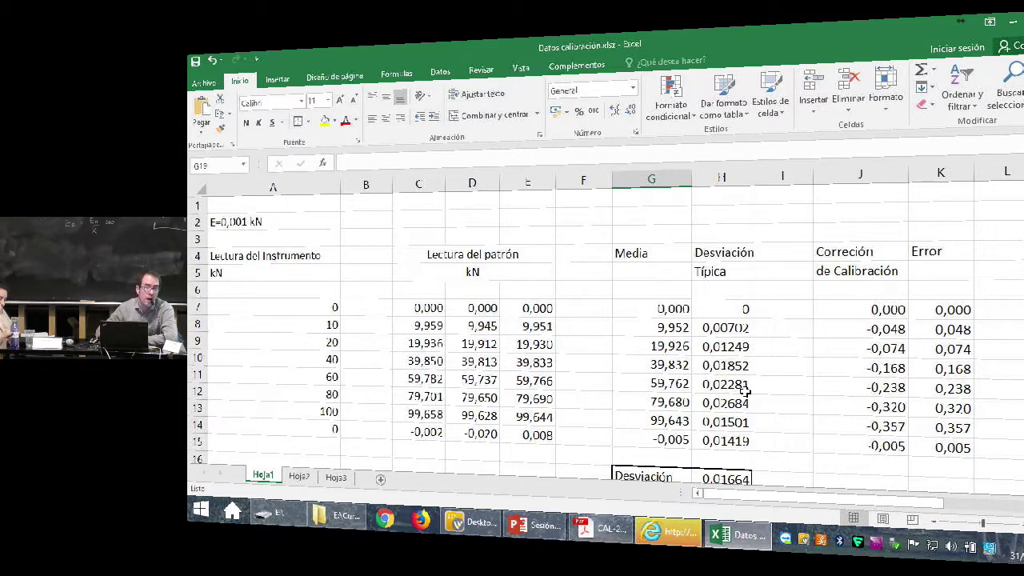
scroll(744, 390, "down", 2)
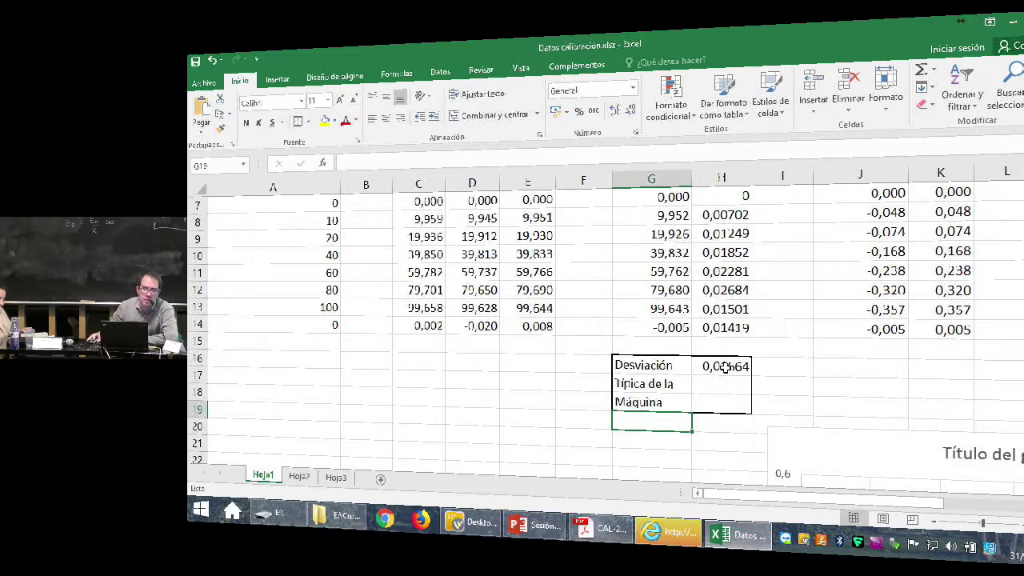
left_click(722, 368)
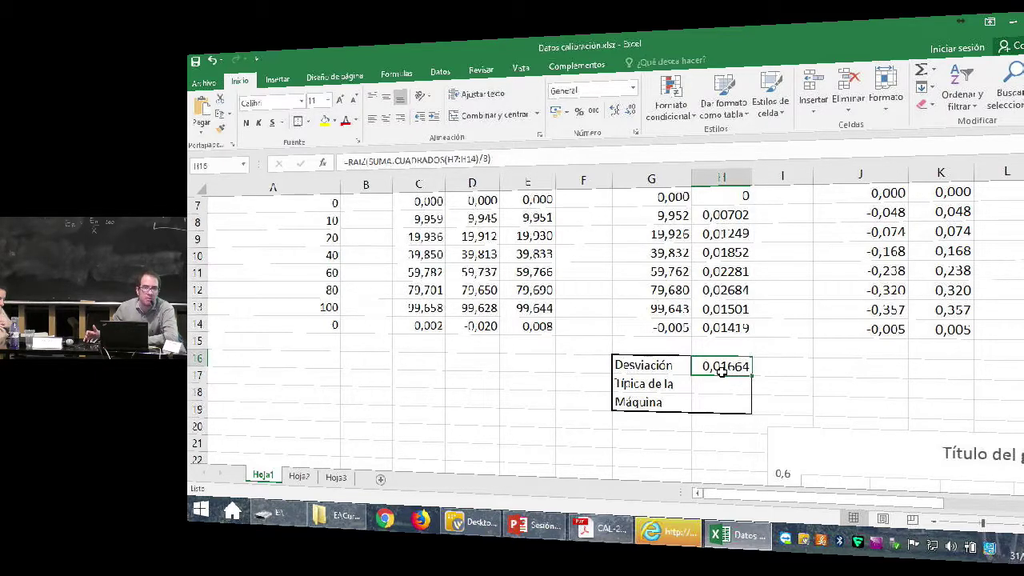
scroll(960, 456, "up", 2)
scroll(960, 452, "down", 1)
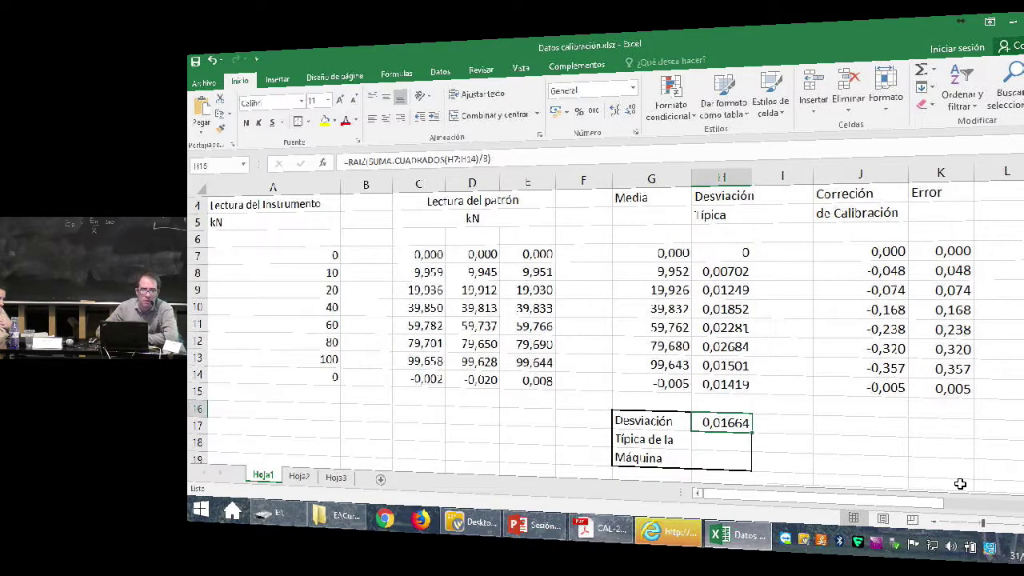